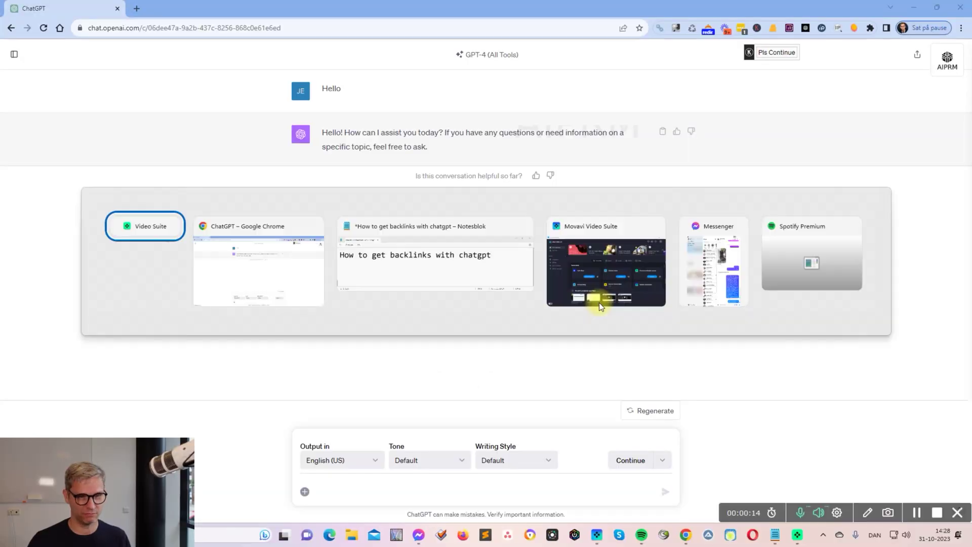
key("alt+Tab")
Bring up the 'How to get backlinks with chatgpt' note in Notepad, then minimize it back to ChatGPT
left_click(455, 261)
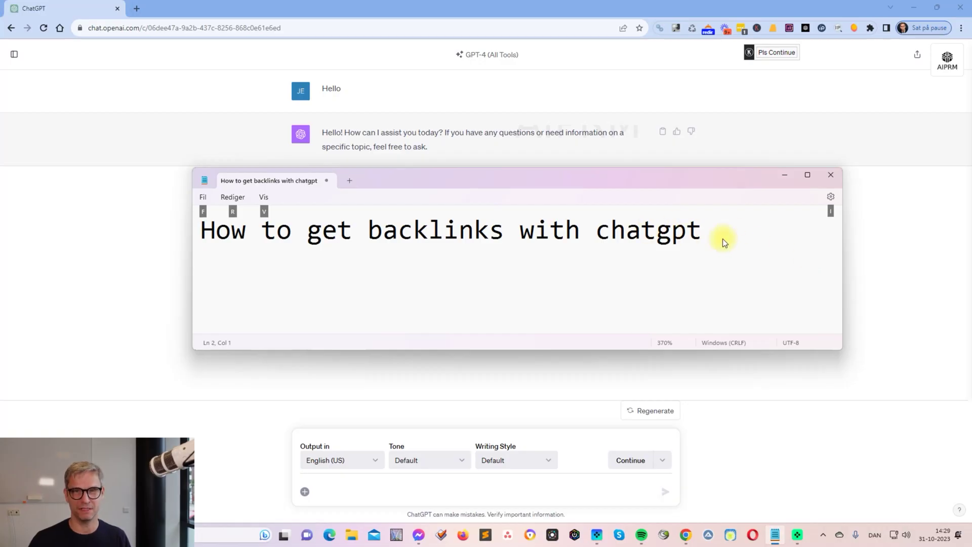
key("alt")
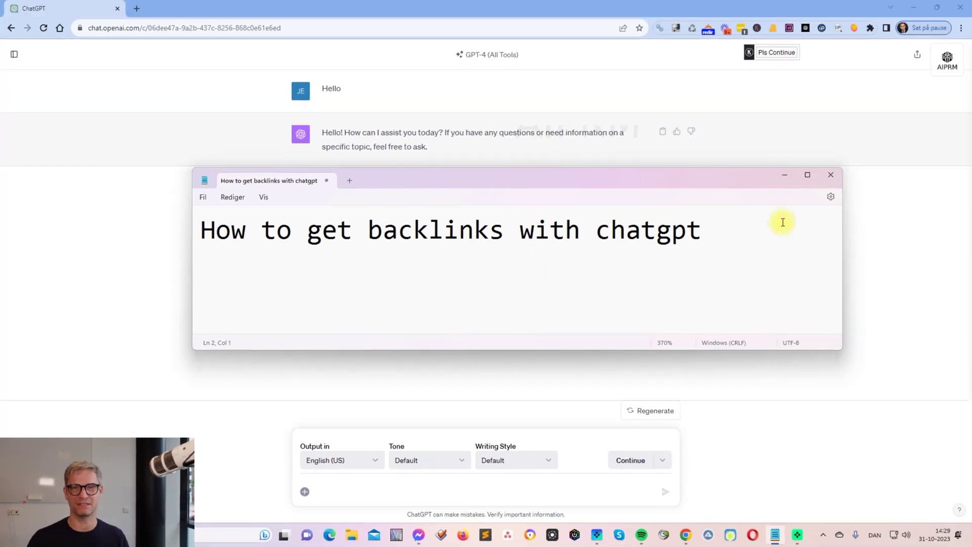
left_click(783, 177)
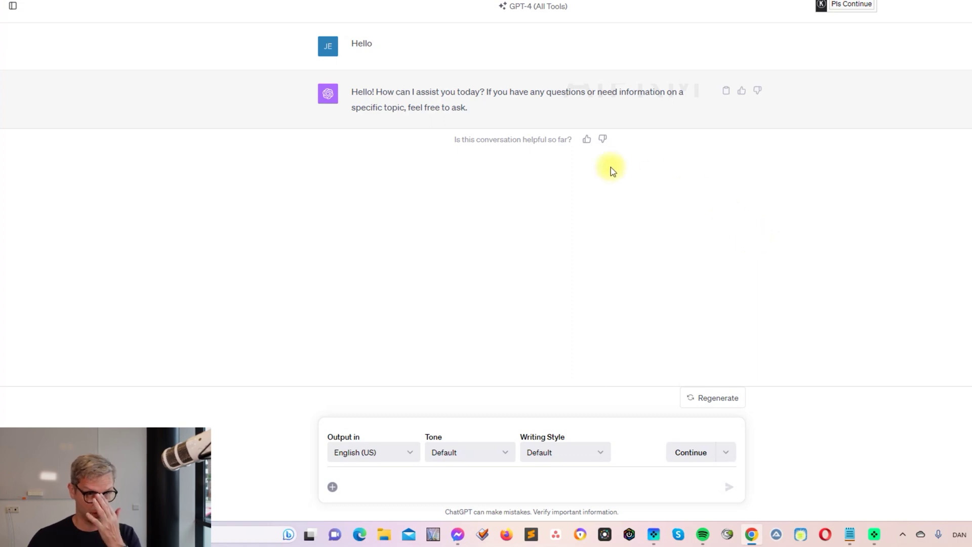
left_click(423, 480)
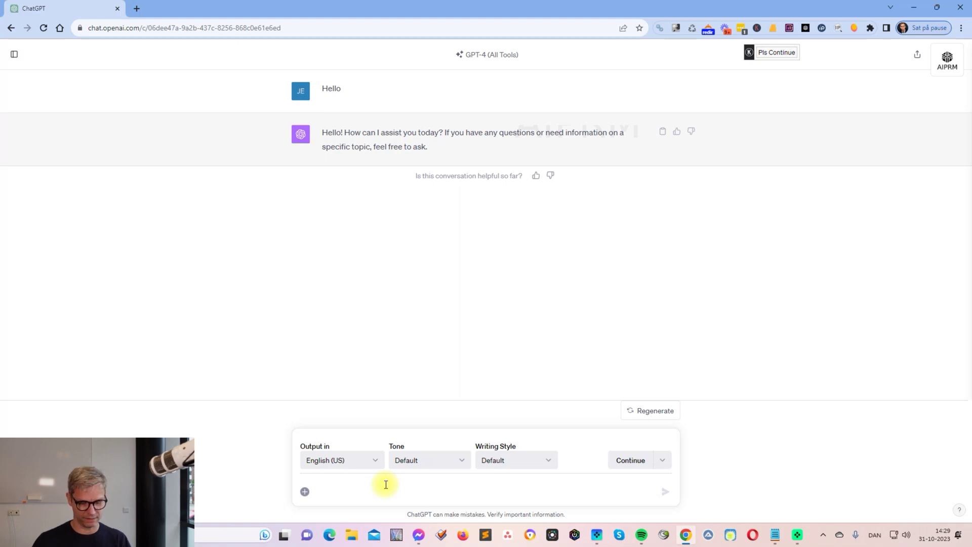
Send another 'hello', then draft a request for the ten best free dofollow backlinks
type("hello")
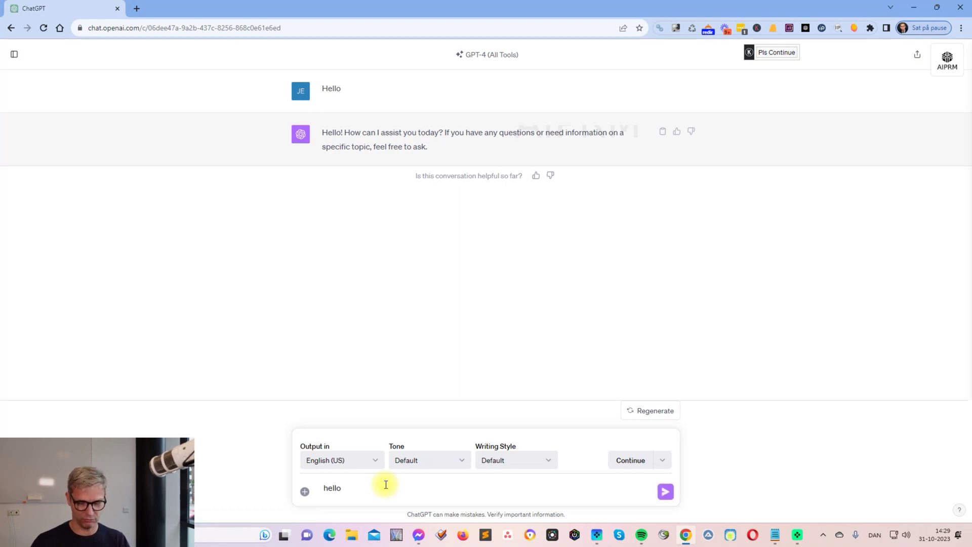
key("Return")
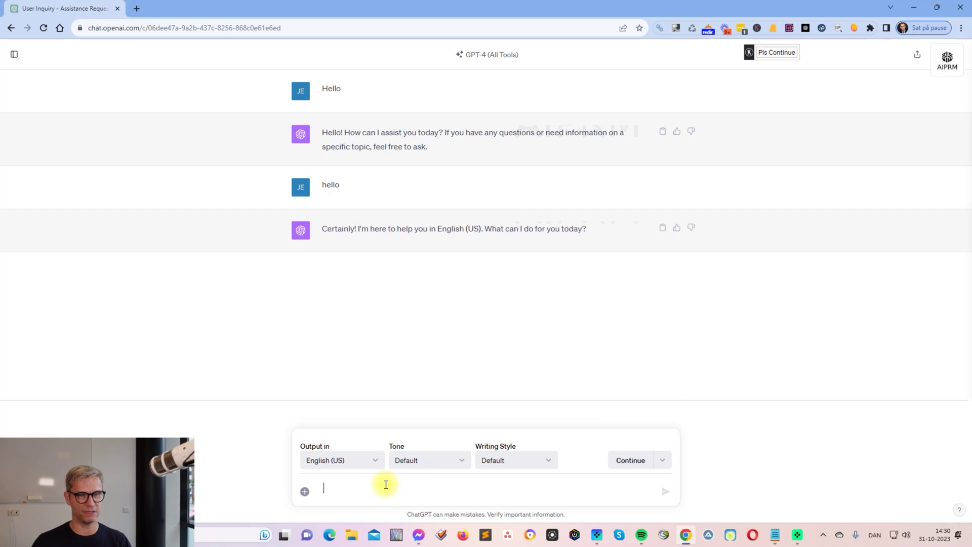
type("give")
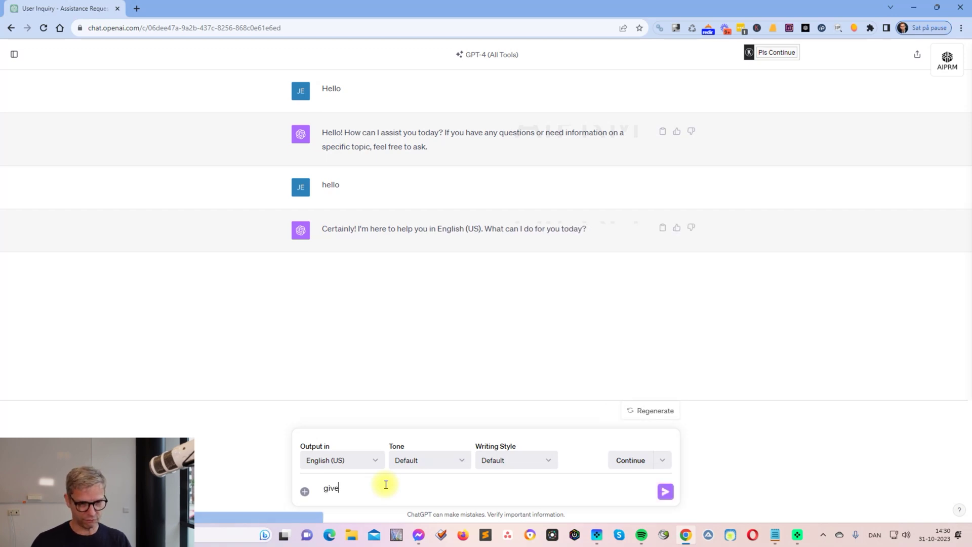
type(" me a list of the ")
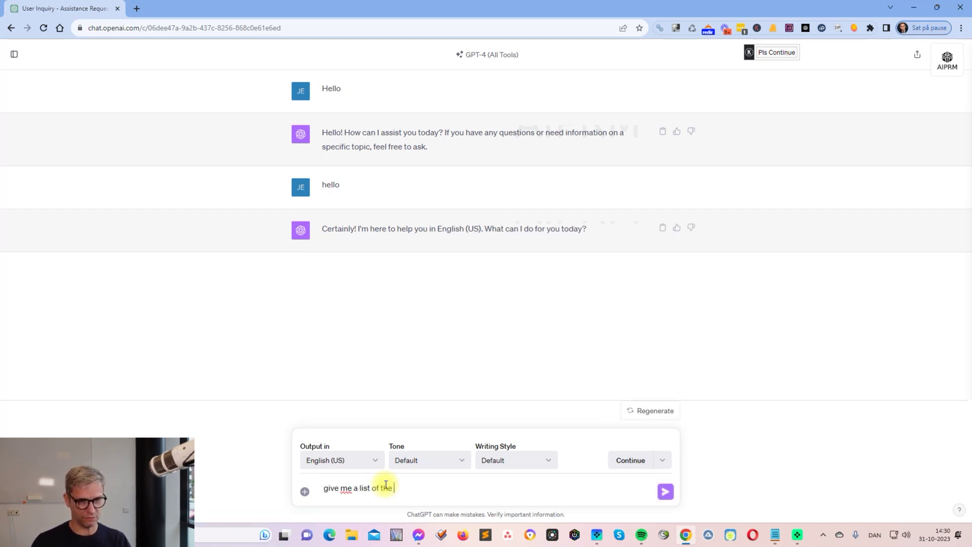
type("best fr")
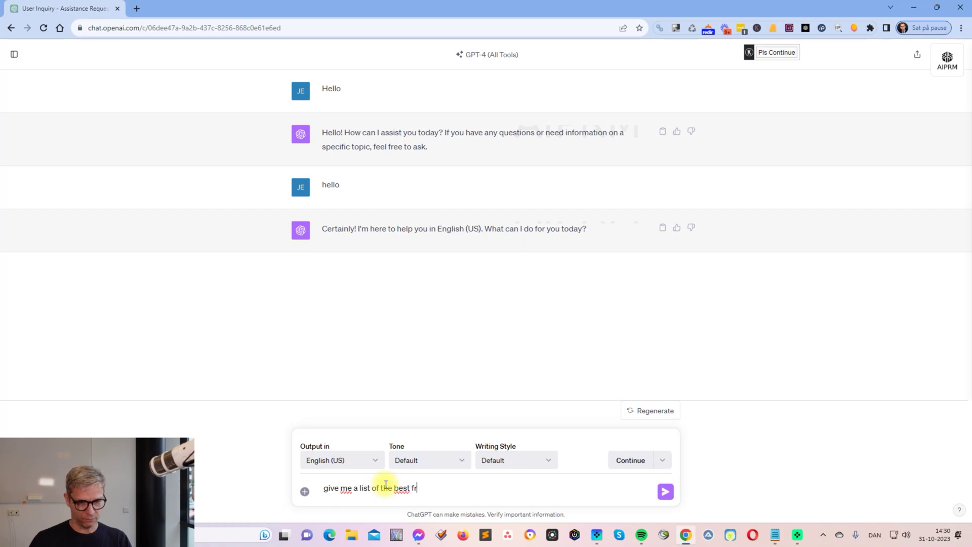
key("BackSpace")
key("BackSpace")
key("BackSpace")
key("BackSpace")
key("BackSpace")
key("BackSpace")
key("BackSpace")
type("ten")
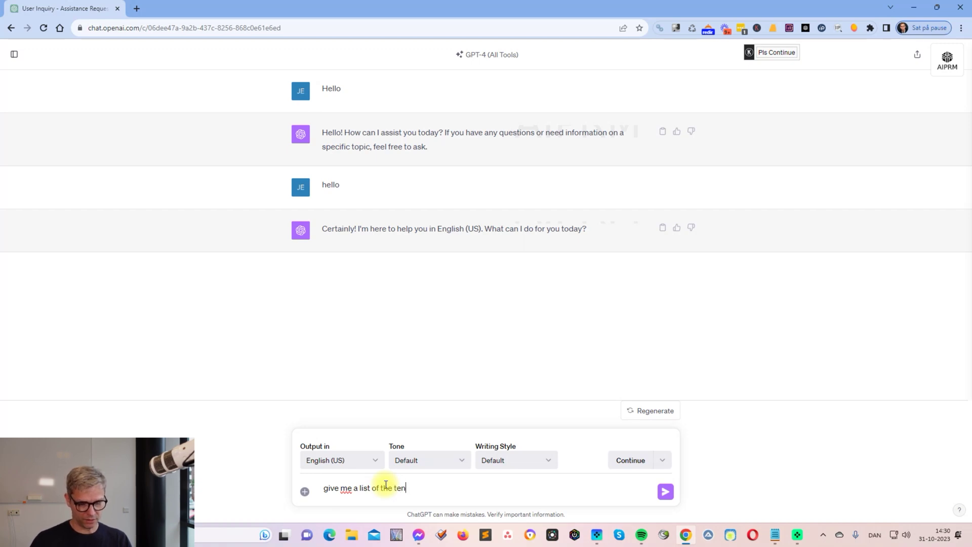
type(" best free do")
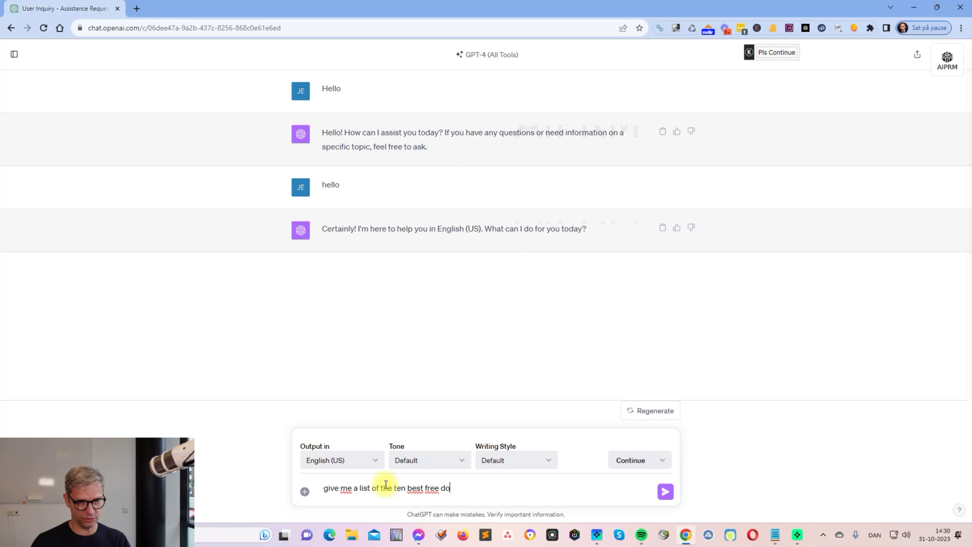
type("follow backlinks")
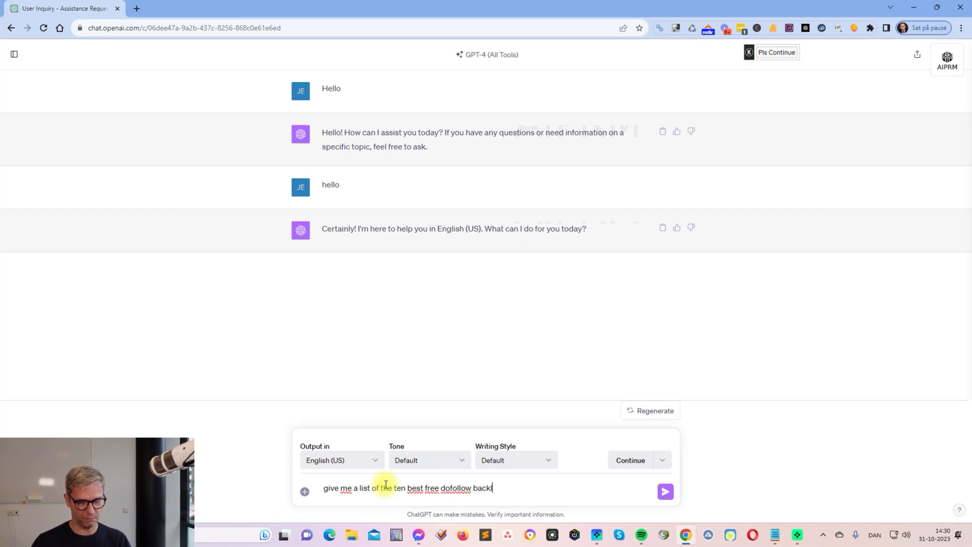
Send the request and highlight the Google News, FeedBurner, LinkTree, HubSpot and Owler entries in the reply
left_click(665, 491)
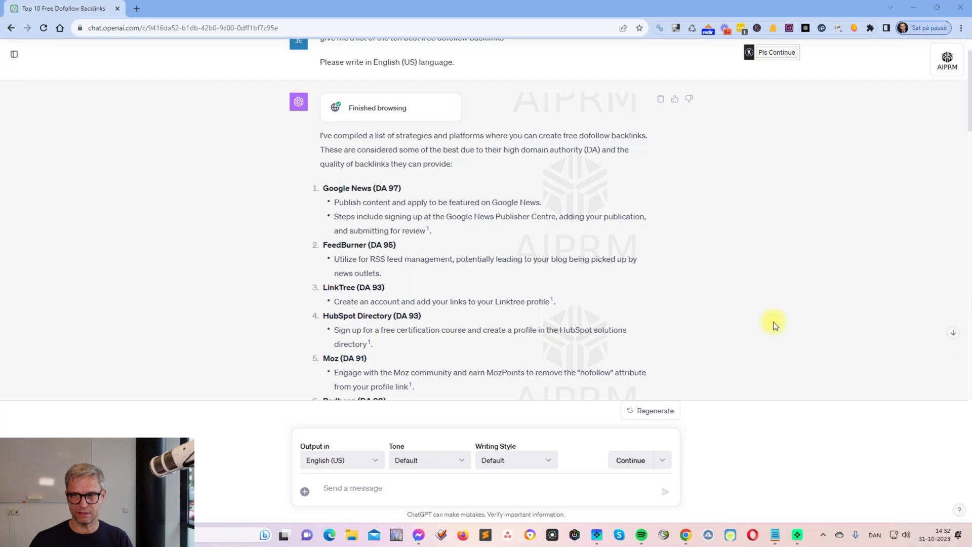
scroll(643, 268, "down", 1)
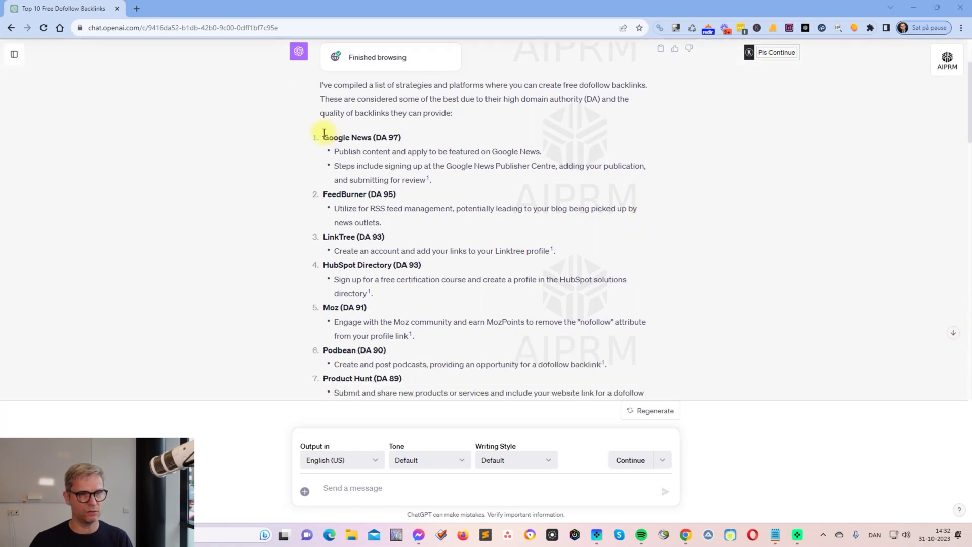
left_click_drag(325, 133, 400, 135)
left_click_drag(323, 195, 400, 195)
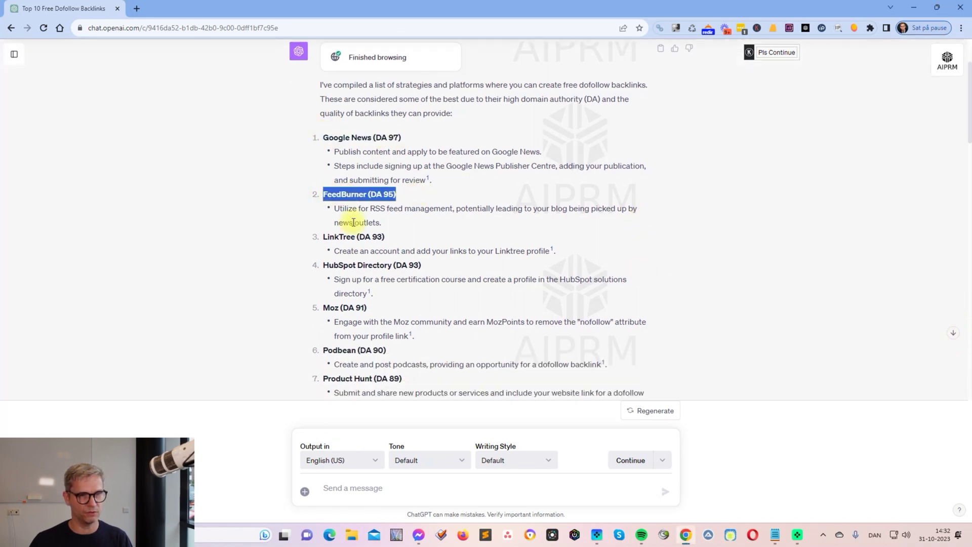
left_click_drag(325, 237, 439, 252)
left_click_drag(324, 265, 421, 265)
scroll(449, 263, "down", 2)
left_click_drag(358, 248, 340, 277)
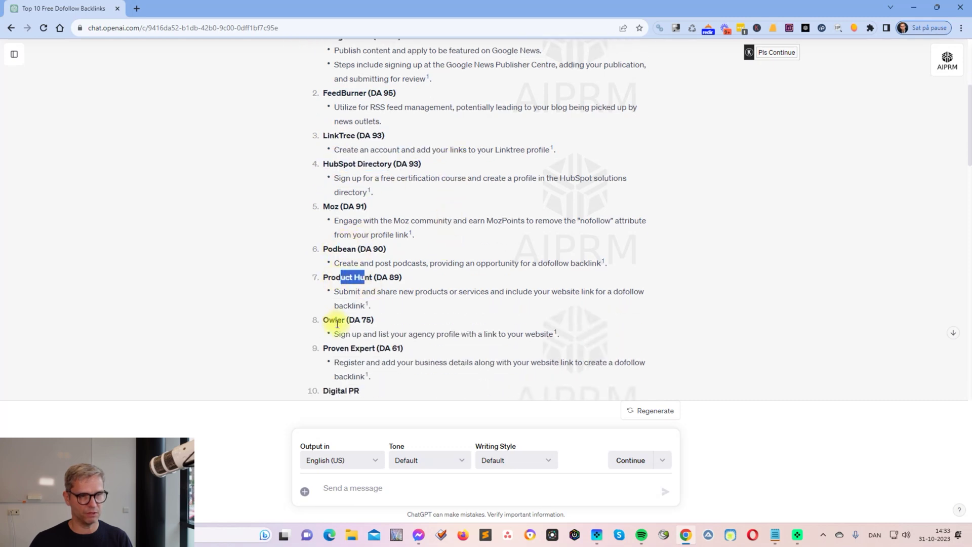
triple_click(337, 324)
left_click_drag(351, 347, 385, 348)
Highlight the Digital PR entry and the LinkTree (DA 93) heading in the list
scroll(355, 374, "down", 1)
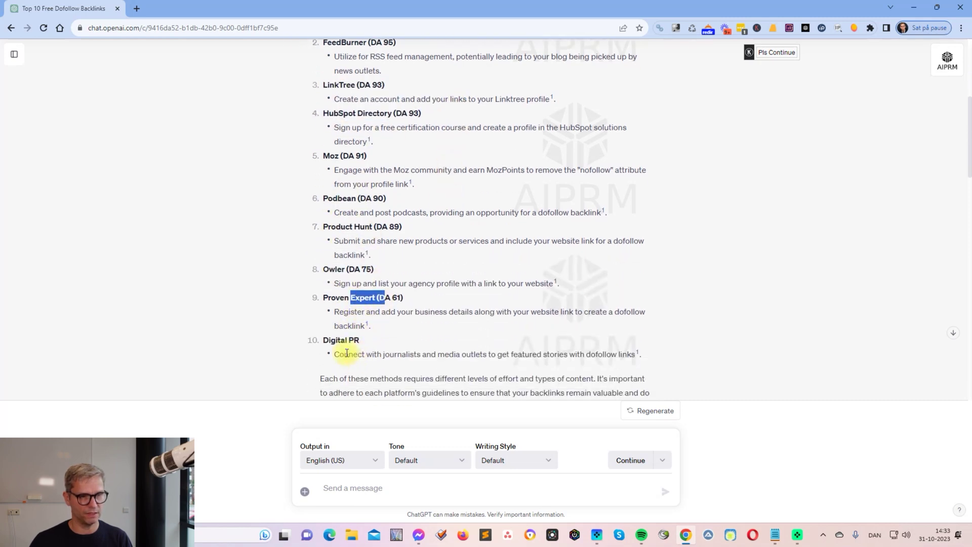
triple_click(354, 340)
scroll(385, 340, "up", 2)
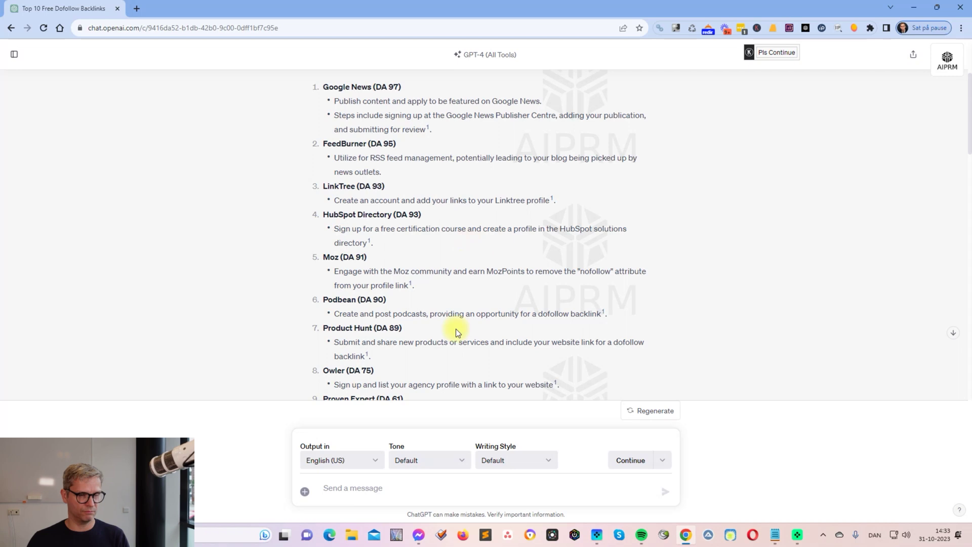
scroll(456, 332, "down", 2)
scroll(456, 310, "up", 1)
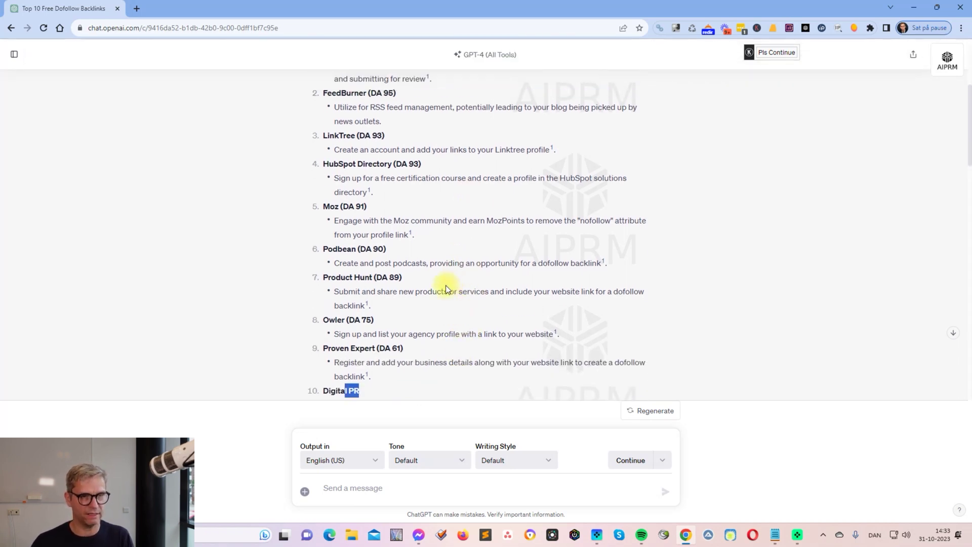
left_click_drag(385, 136, 319, 136)
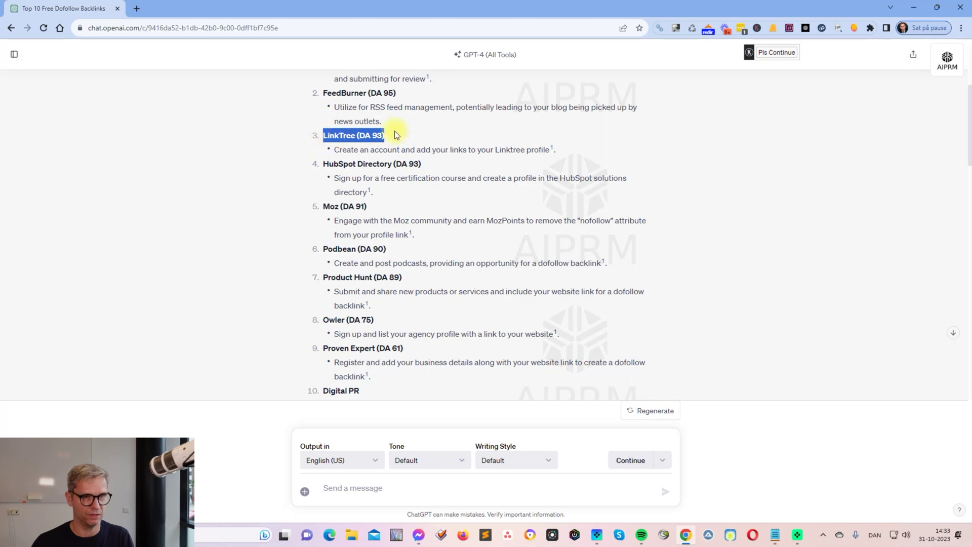
left_click_drag(384, 135, 345, 135)
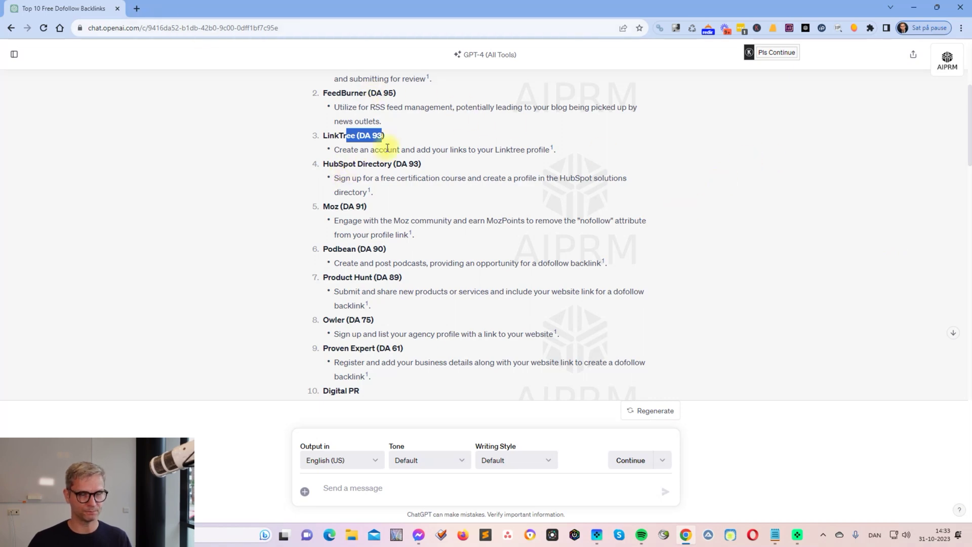
Re-mark the LinkTree (DA 93) heading, then clear the highlighting
left_click(433, 143)
left_click_drag(322, 137, 386, 137)
left_click(414, 140)
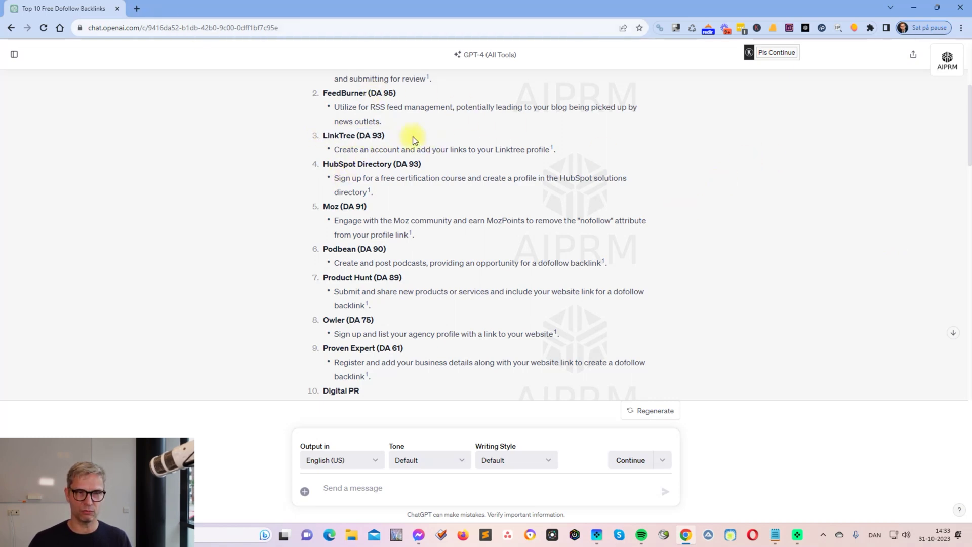
In a new tab, search Google for 'seo danmark link tree'
left_click(136, 8)
type("go")
key("Return")
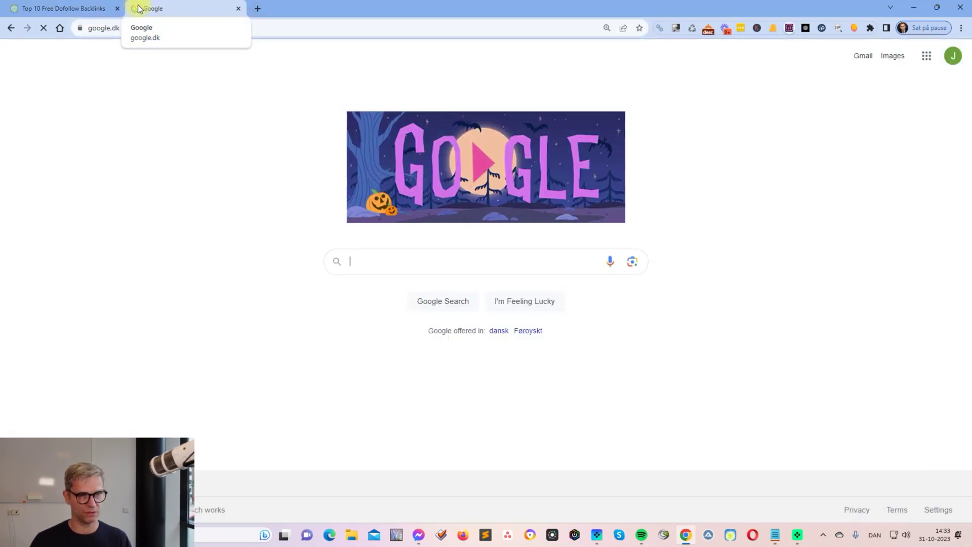
type("seo danark")
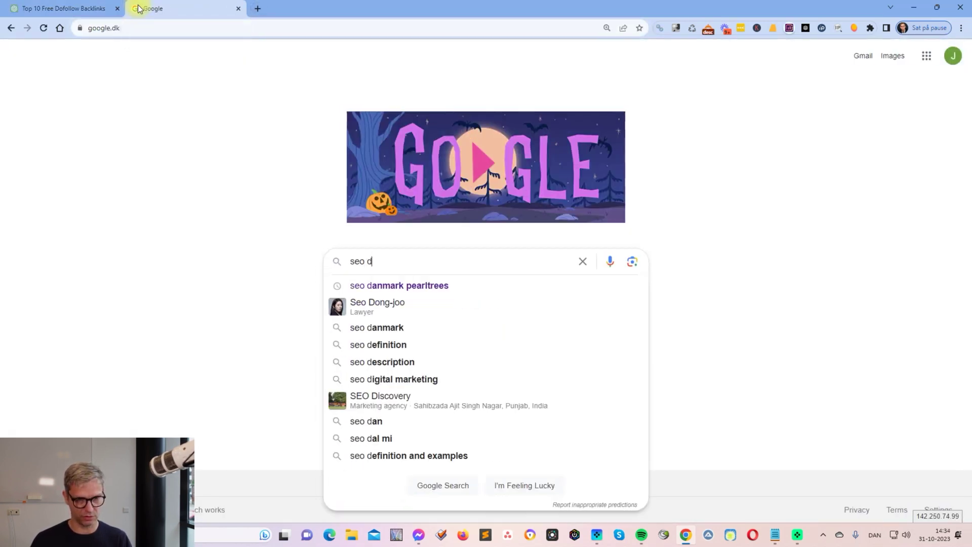
key("BackSpace")
key("BackSpace")
key("BackSpace")
key("BackSpace")
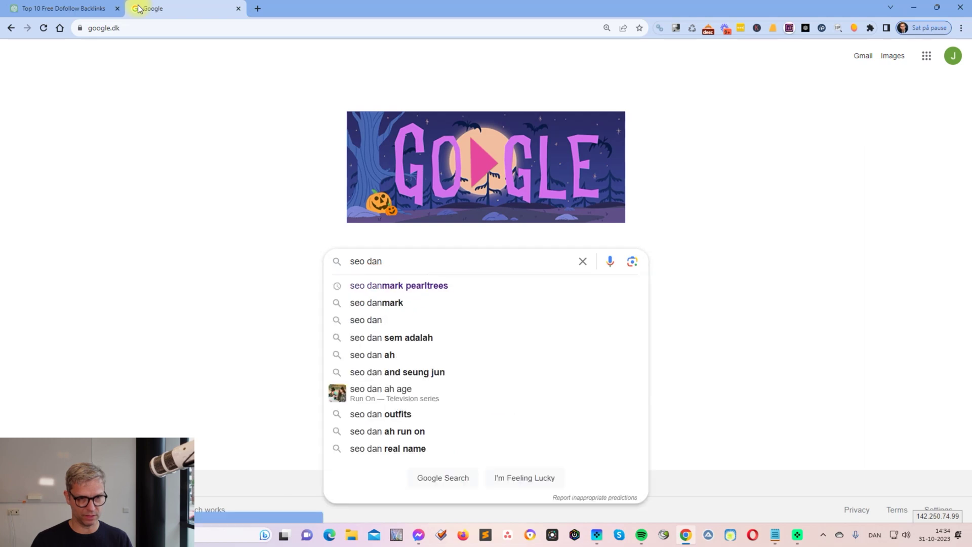
type("mark link tr")
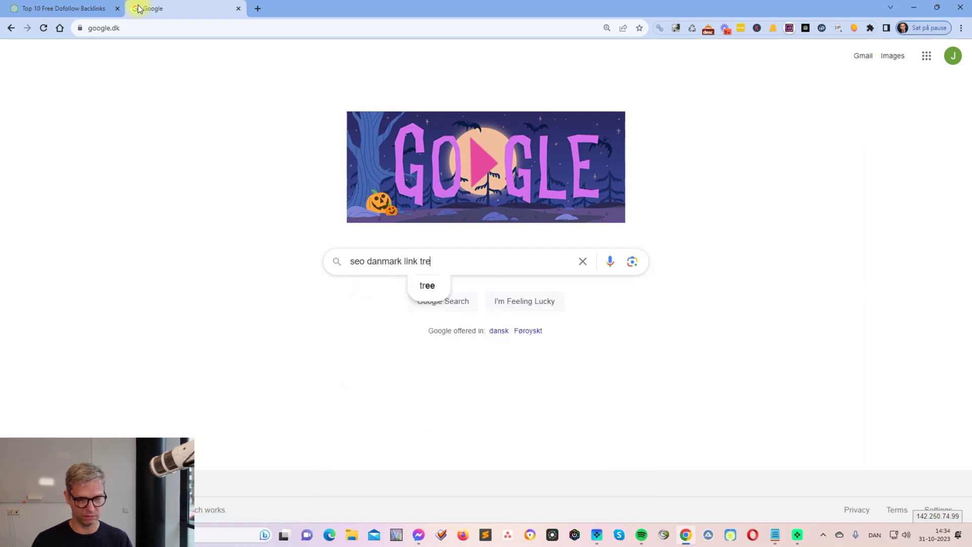
type("e")
key("Return")
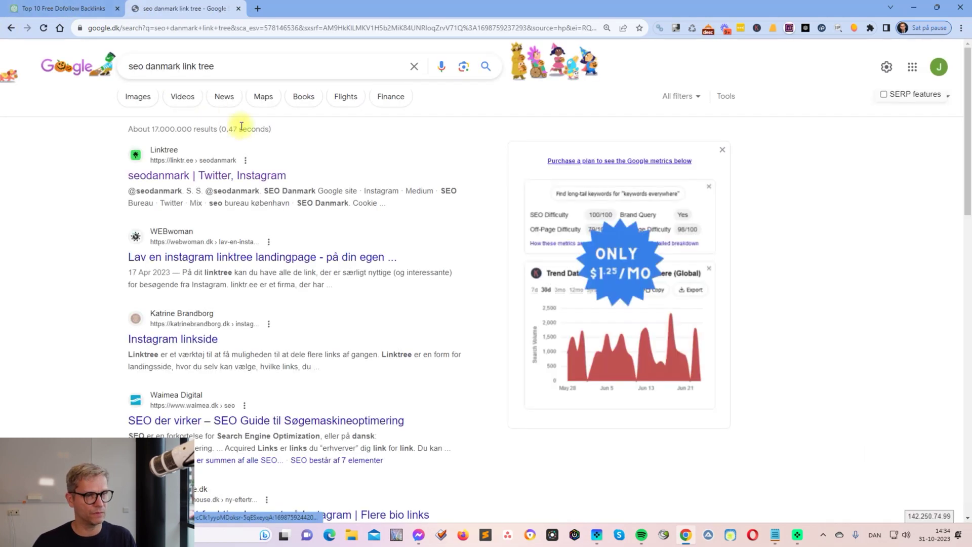
Open the SEO Danmark Linktree profile and check its Mangools metrics for the exact URL
left_click(175, 182)
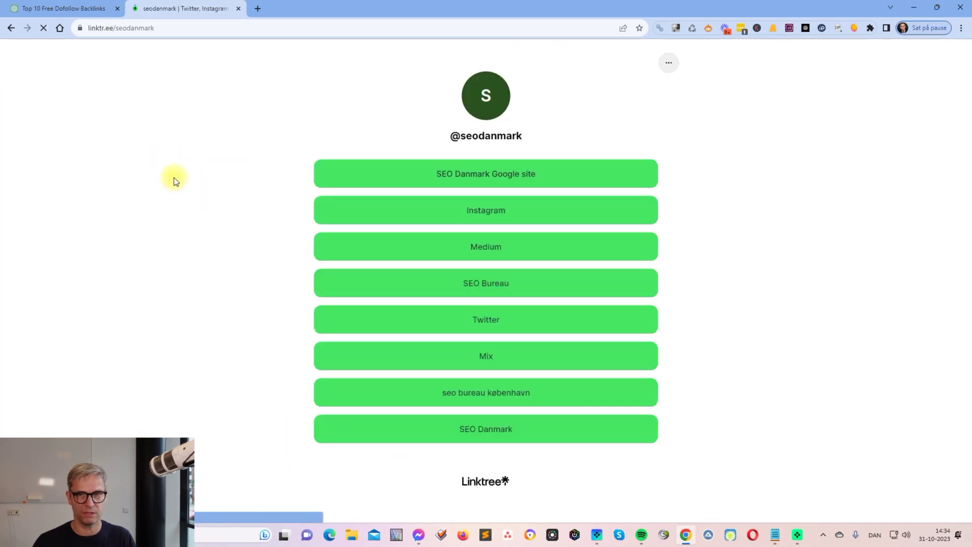
left_click(853, 29)
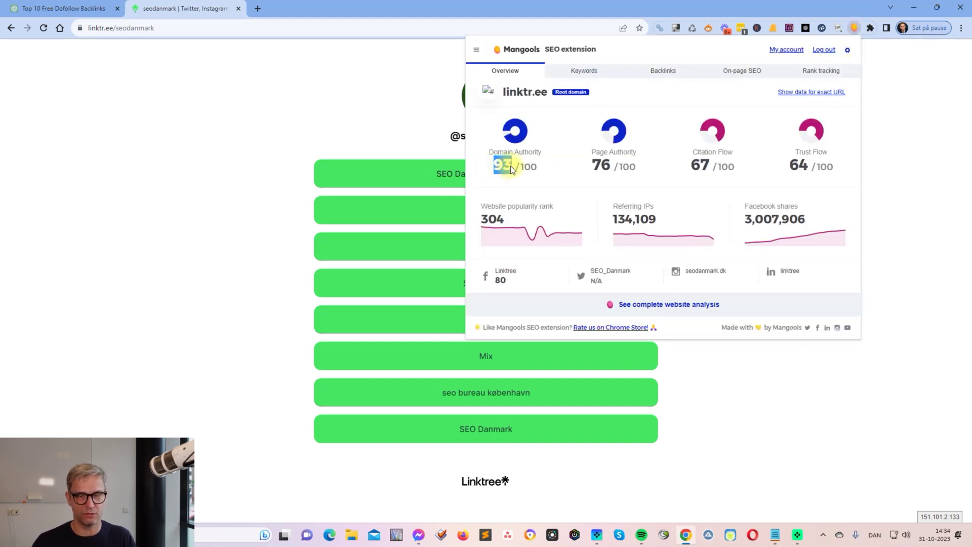
left_click(827, 92)
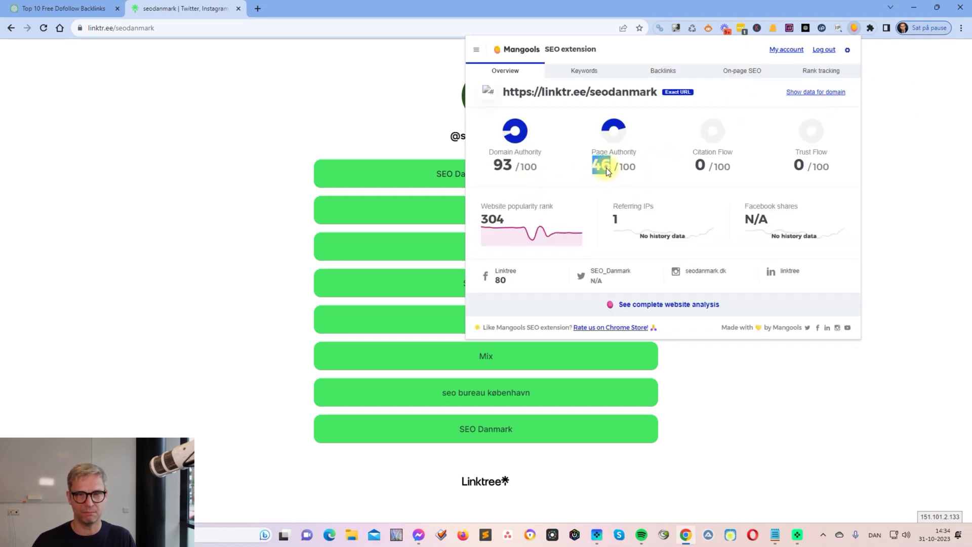
left_click(945, 187)
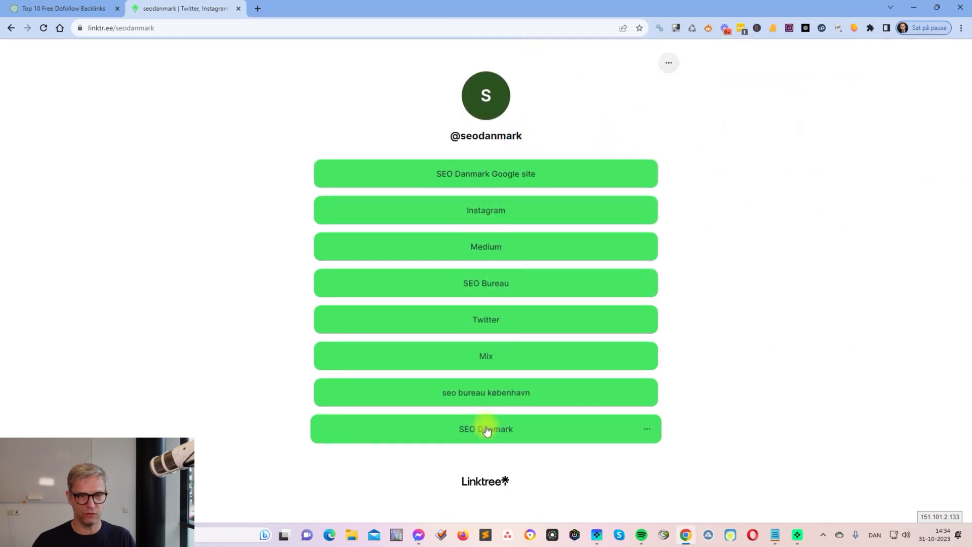
Pick options from a browser extension's menu twice
left_click(661, 28)
left_click(637, 53)
left_click(663, 30)
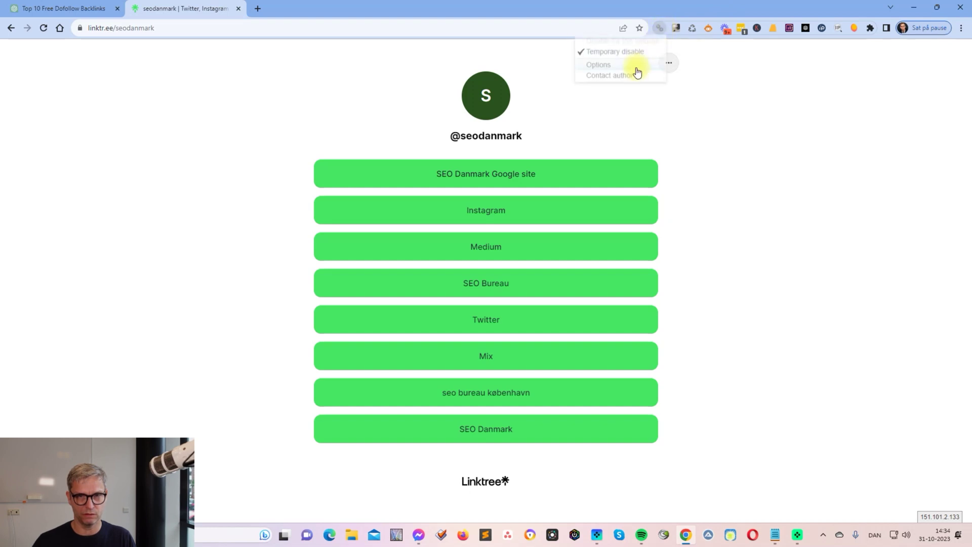
left_click(637, 55)
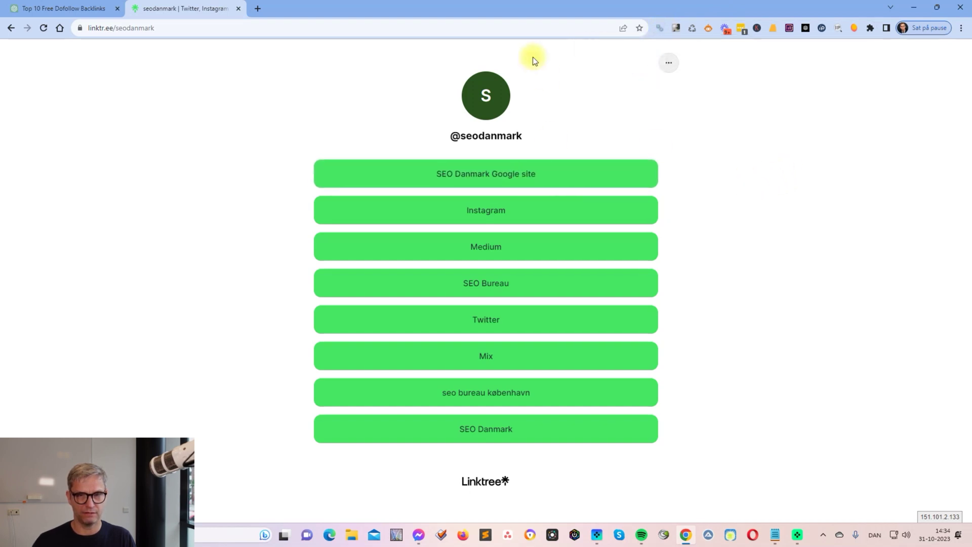
right_click(501, 437)
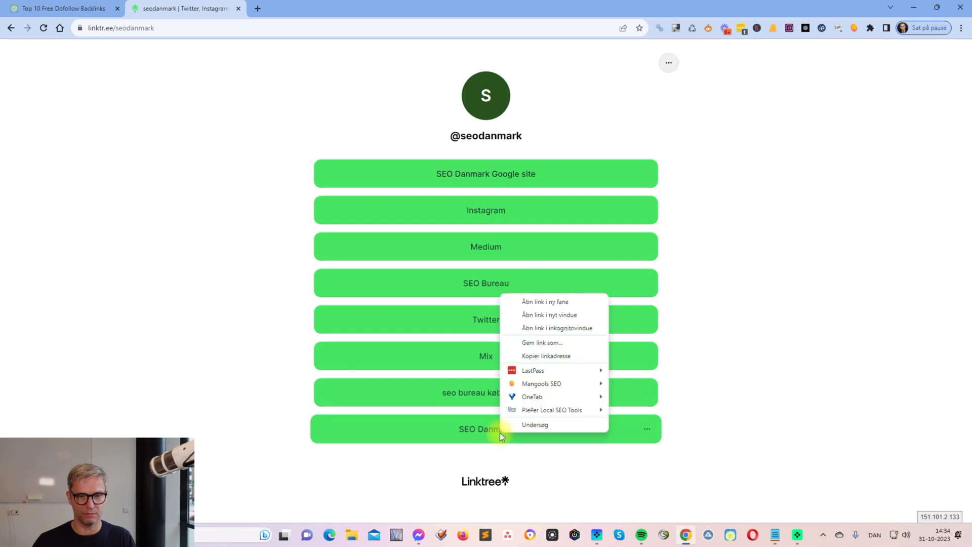
left_click(535, 427)
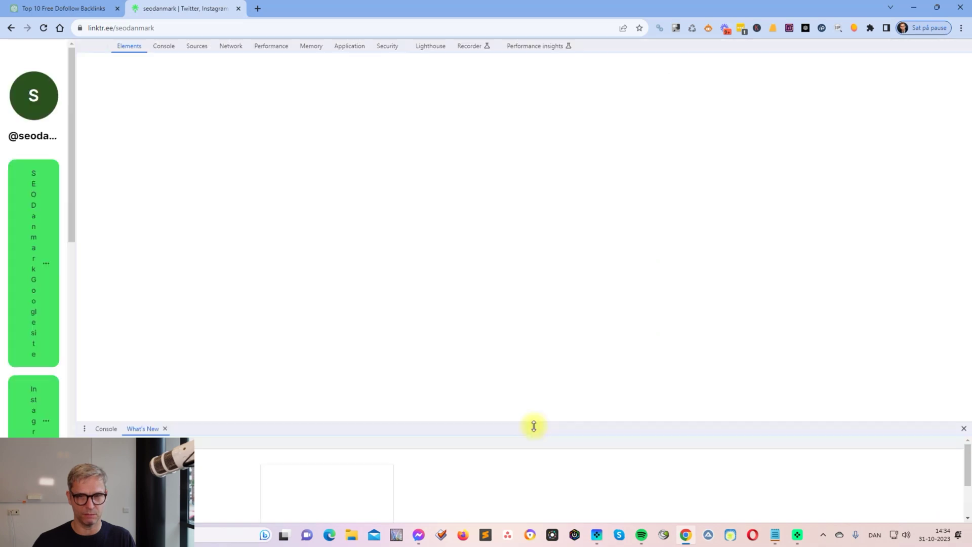
left_click_drag(74, 156, 496, 185)
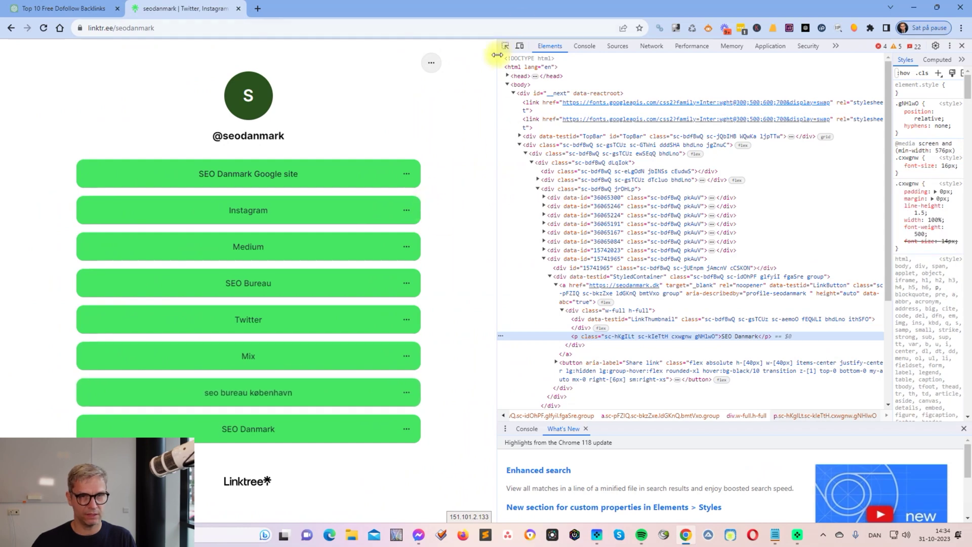
left_click(505, 46)
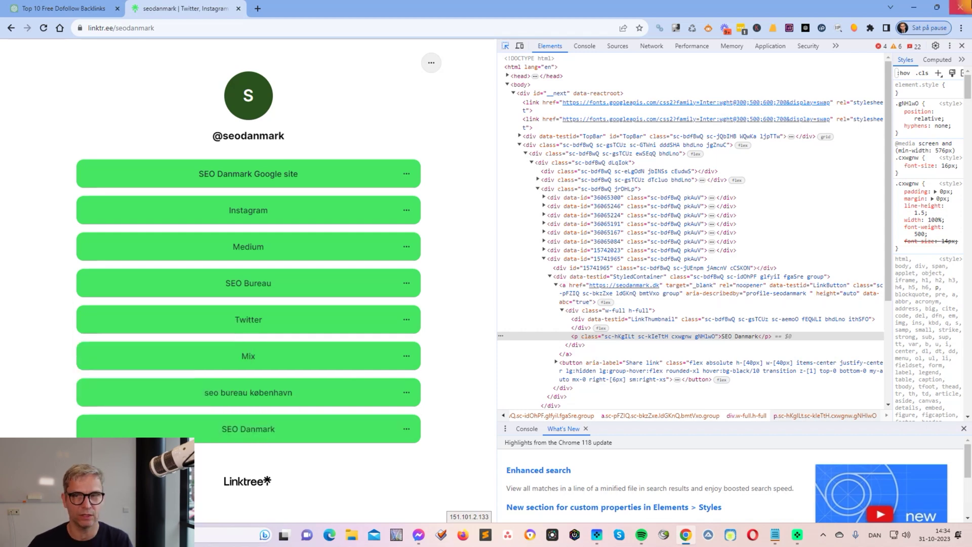
left_click(962, 46)
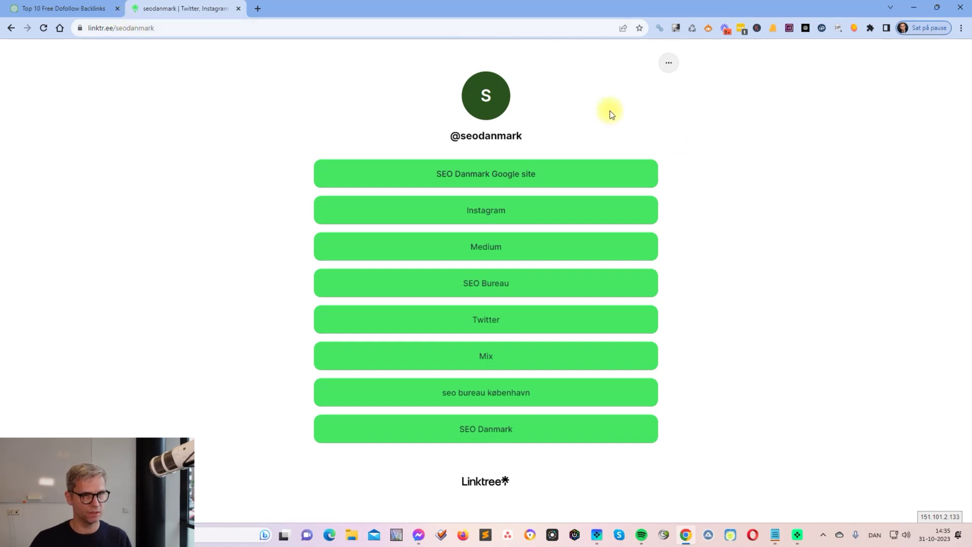
Reach the Linktree homepage through a google.dk search for 'link tre'
left_click(153, 27)
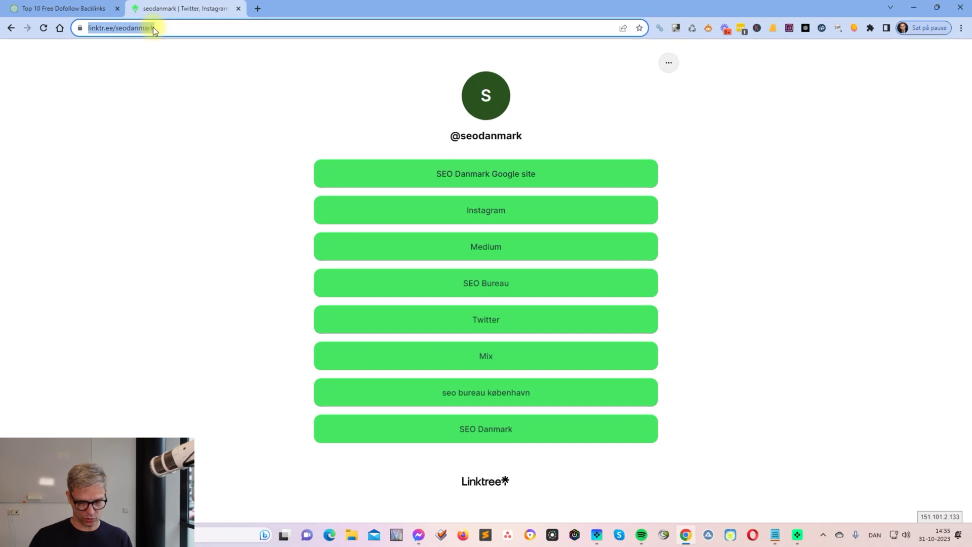
type("google.dk")
key("Return")
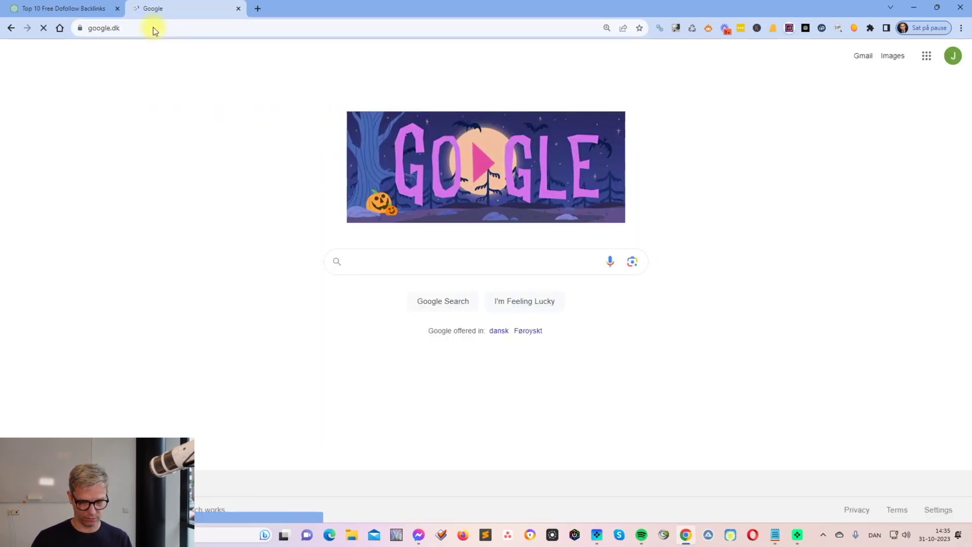
type("link tre")
key("Return")
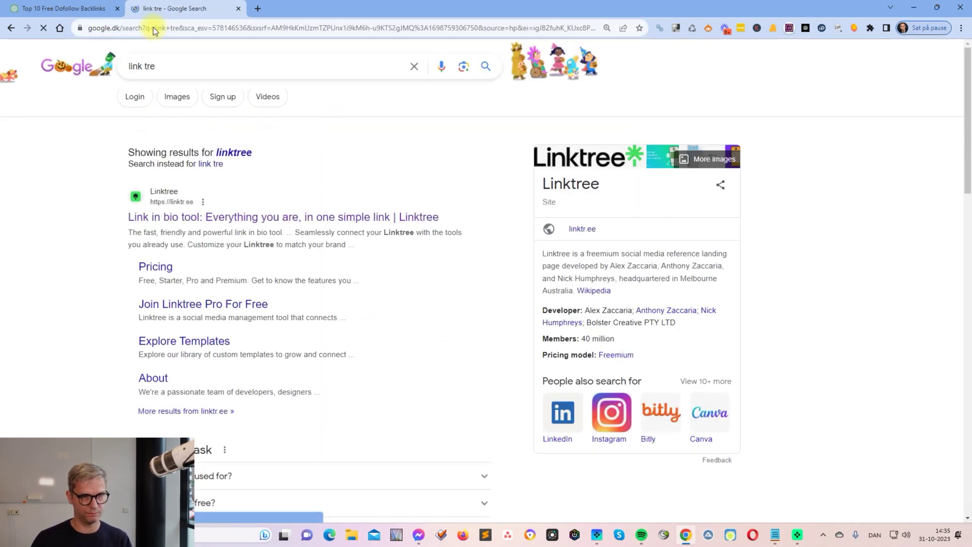
left_click(245, 217)
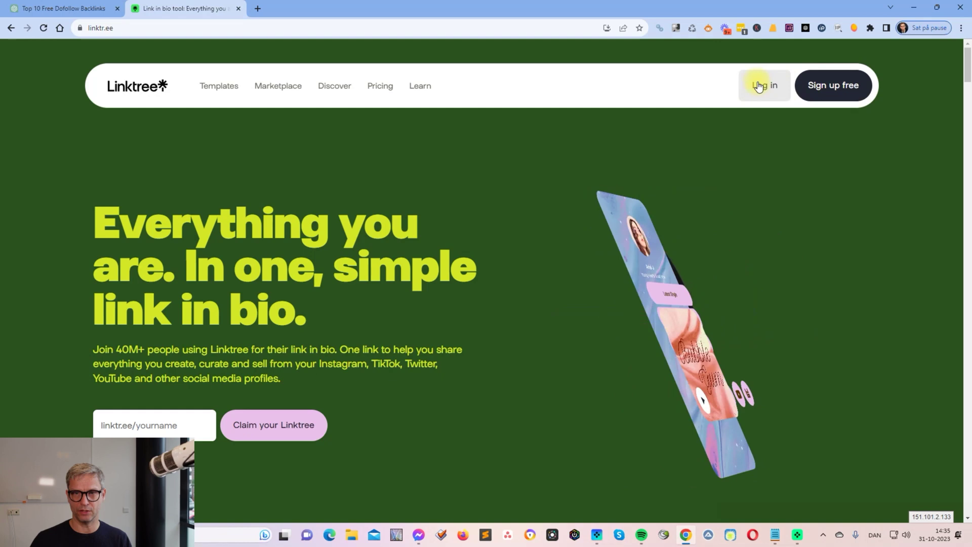
Open the Linktree login page with the saved username and password autofilled
left_click(760, 86)
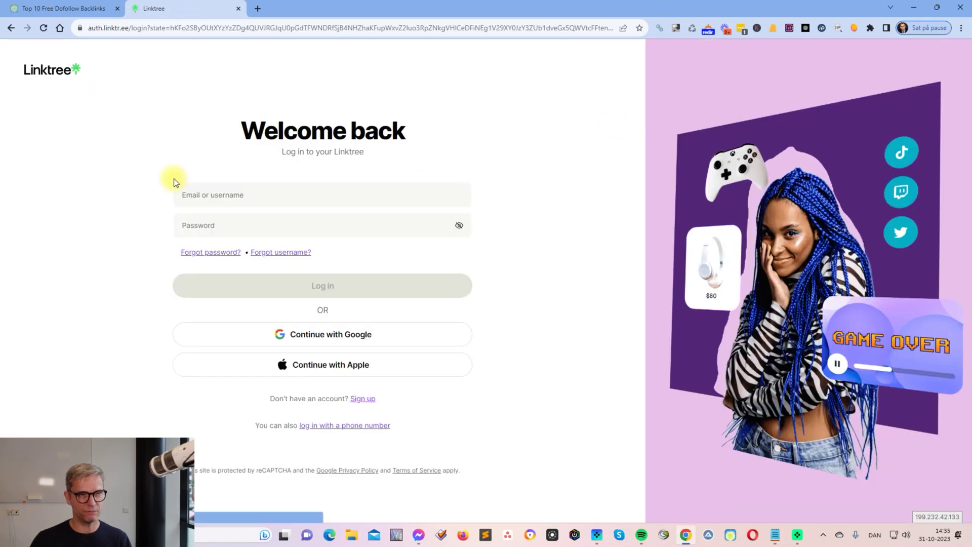
left_click(330, 192)
left_click(537, 241)
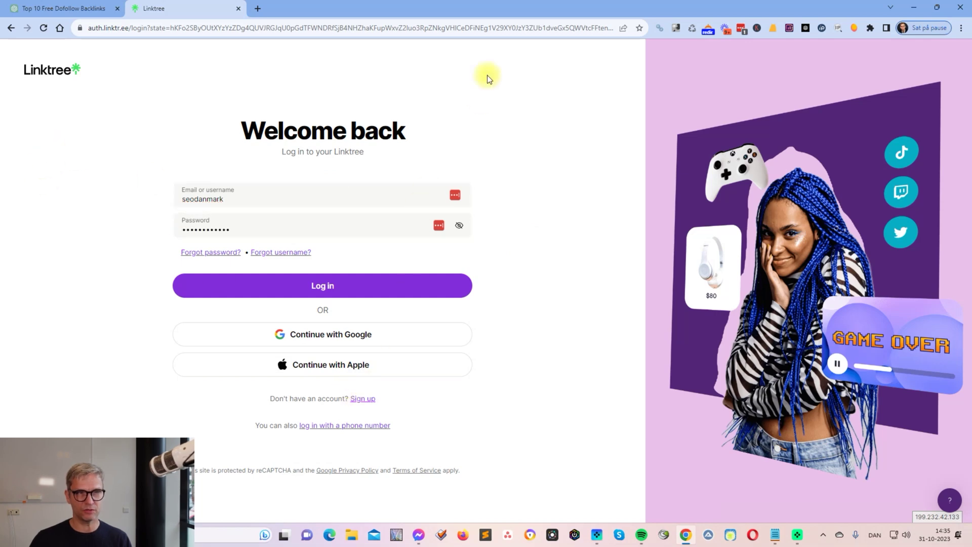
Open the owner's SEO courses website in a new tab
left_click(257, 10)
type("jespernissen.com")
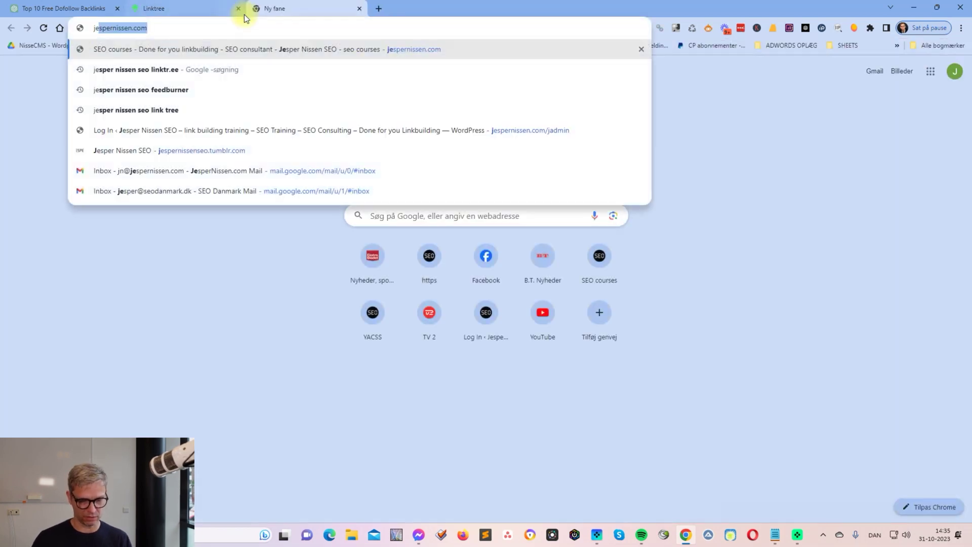
key("Return")
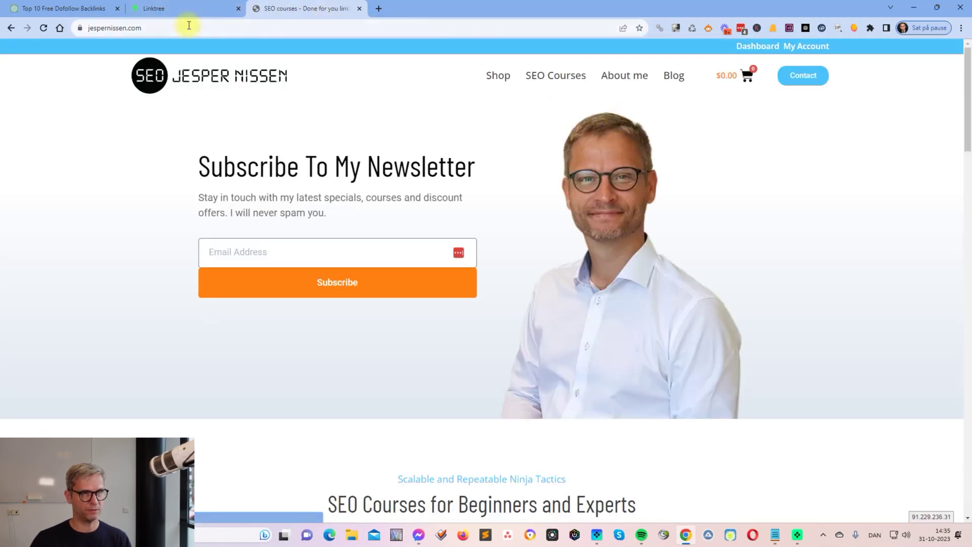
left_click(187, 30)
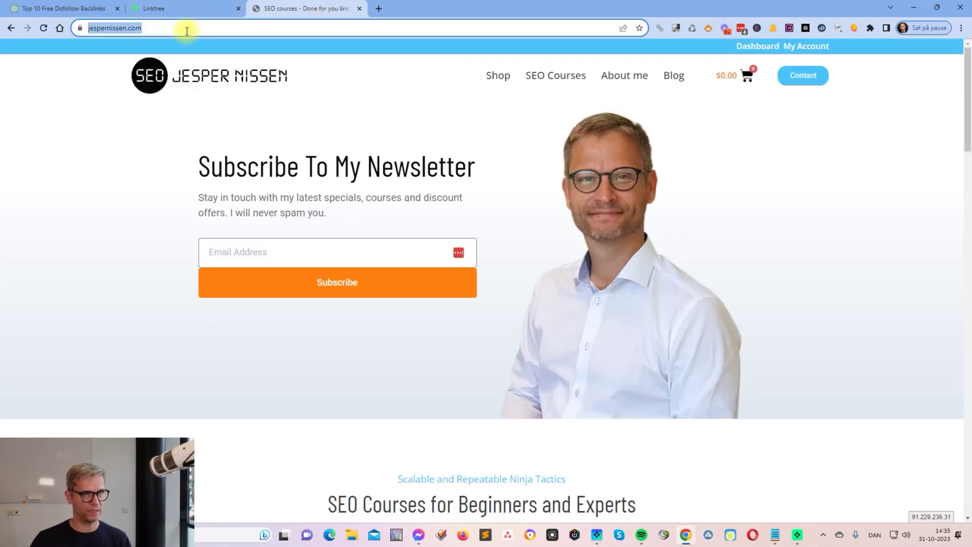
Back on Linktree, sign up for a new account on the Free plan
key("ctrl+shift+Tab")
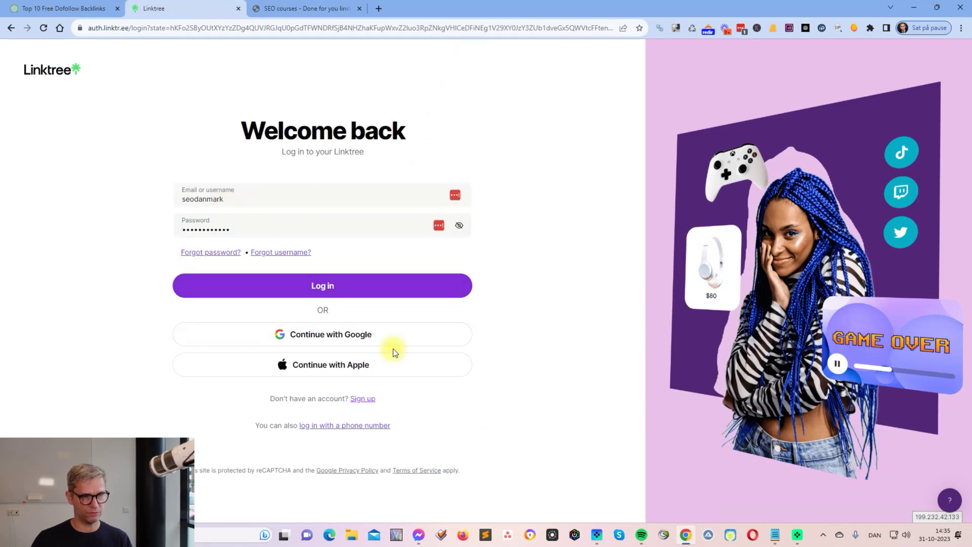
left_click(363, 398)
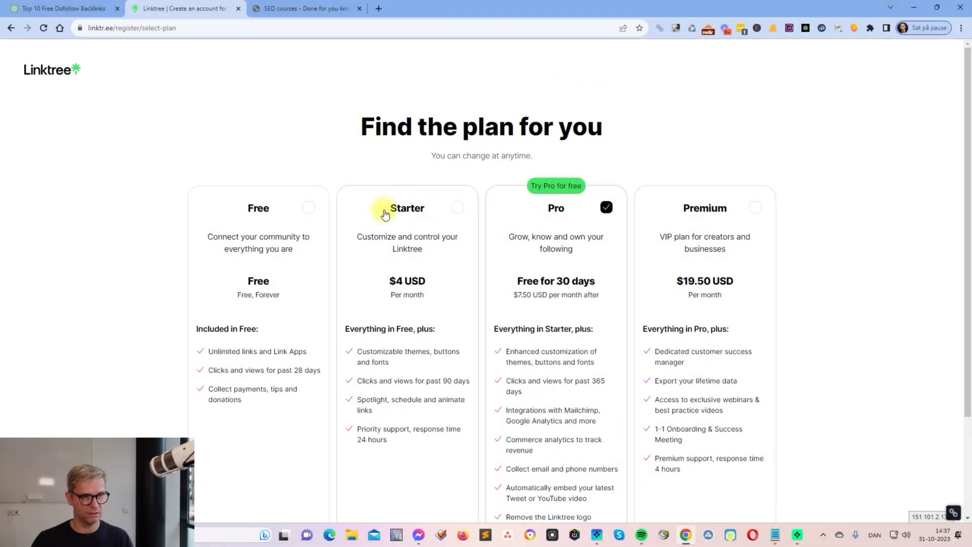
left_click(309, 208)
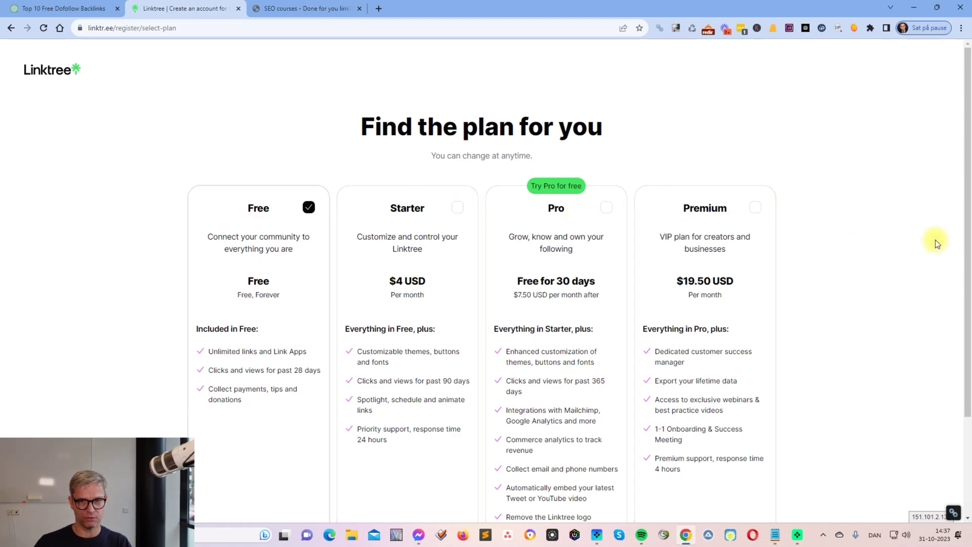
scroll(935, 239, "down", 3)
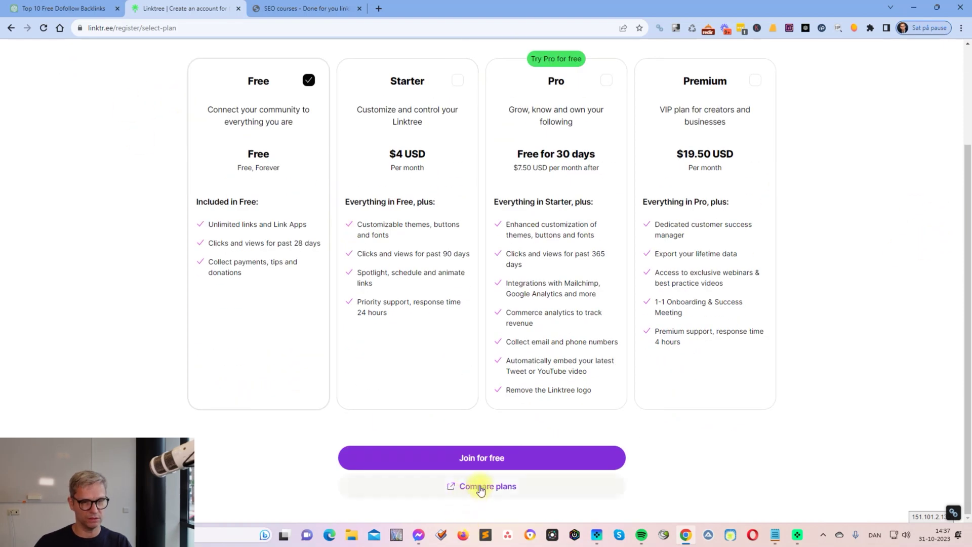
left_click(495, 459)
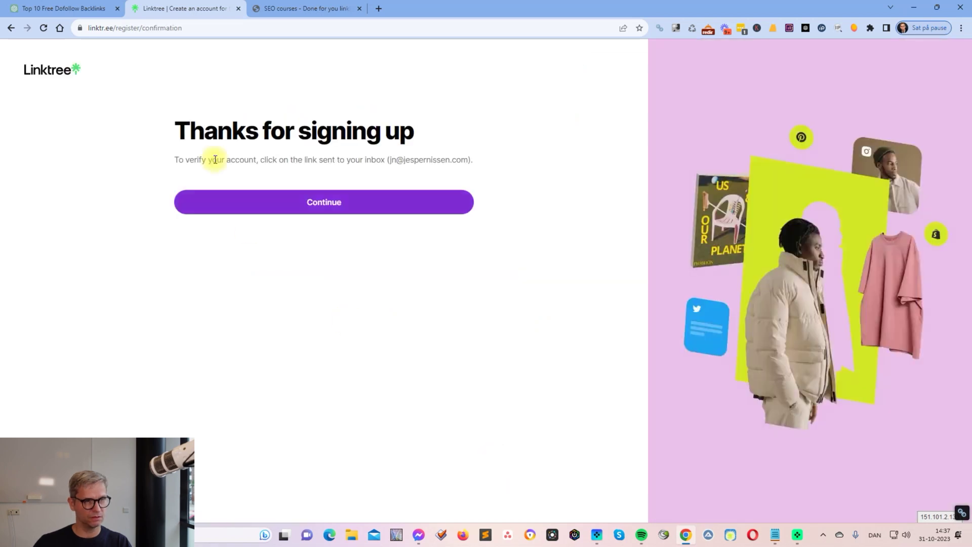
Apply the Halloween '23 theme, continue, and select the prefilled username in the Add links field
left_click(330, 208)
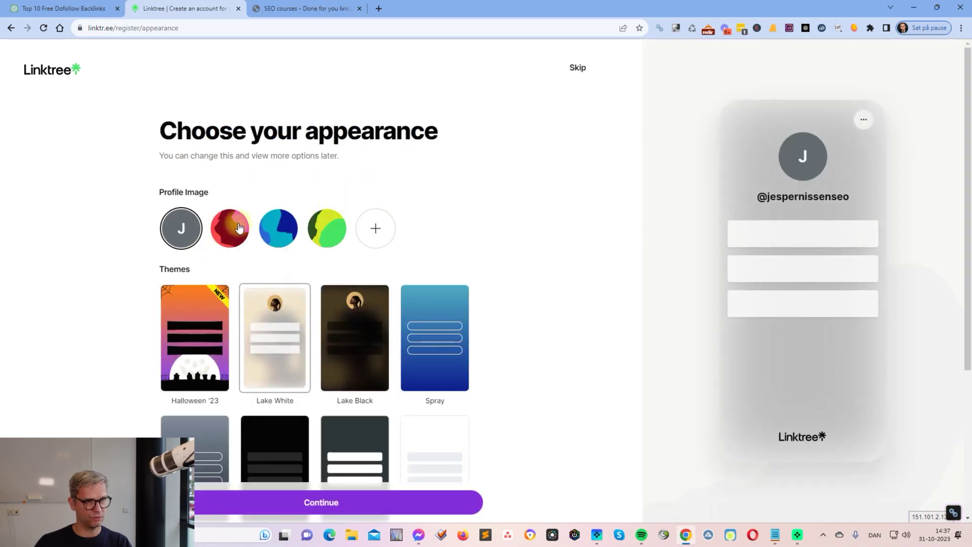
left_click(176, 321)
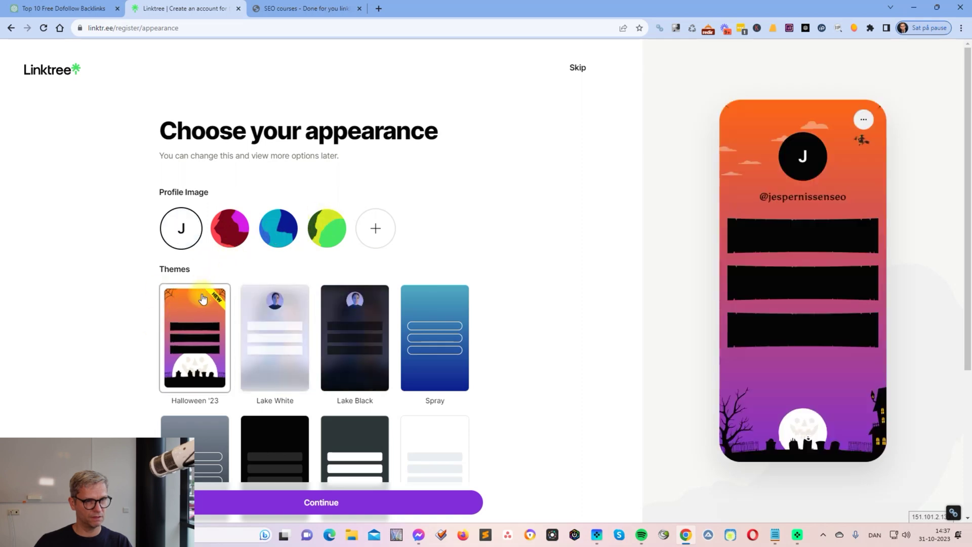
scroll(526, 218, "down", 4)
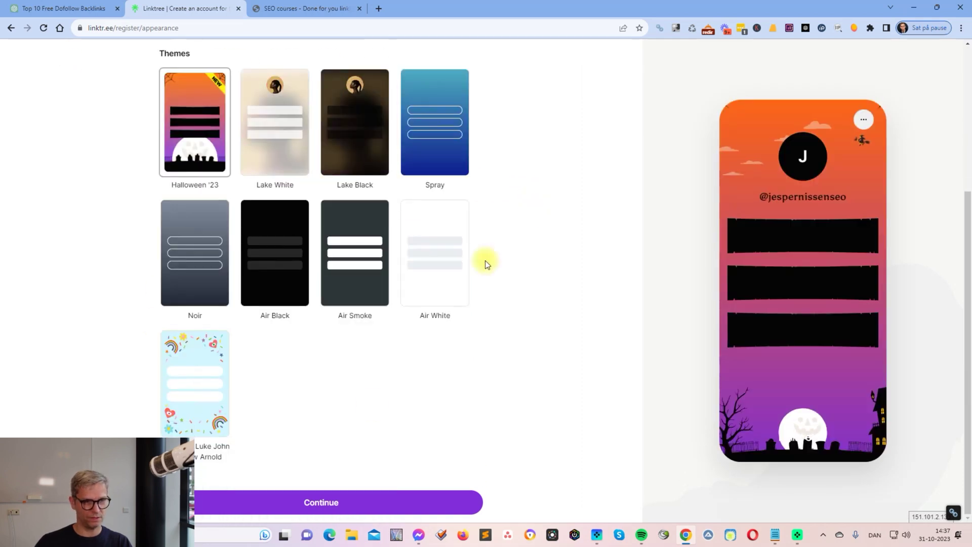
left_click(327, 502)
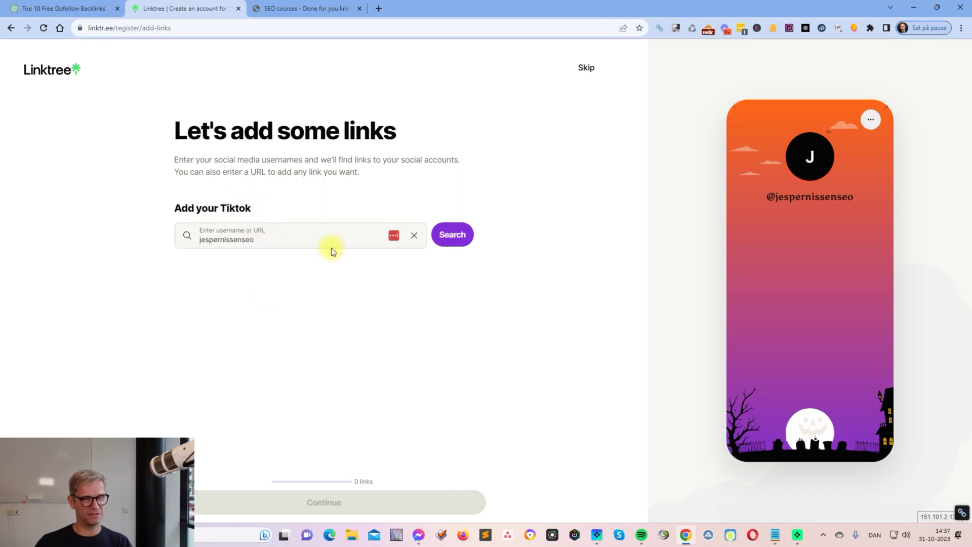
left_click_drag(257, 241, 150, 230)
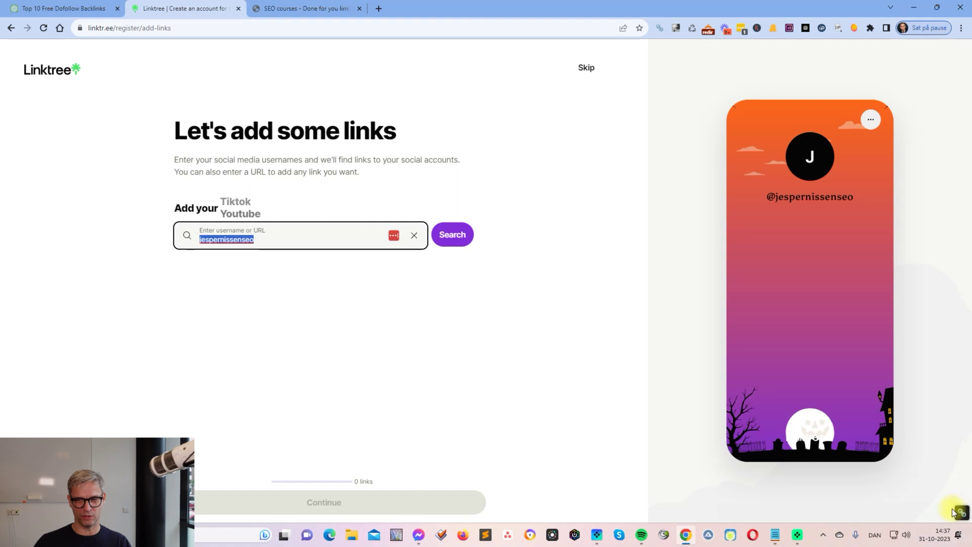
Search Google for the owner's SEO Twitter profile, open it and copy its URL
left_click(379, 8)
type("jesper niss")
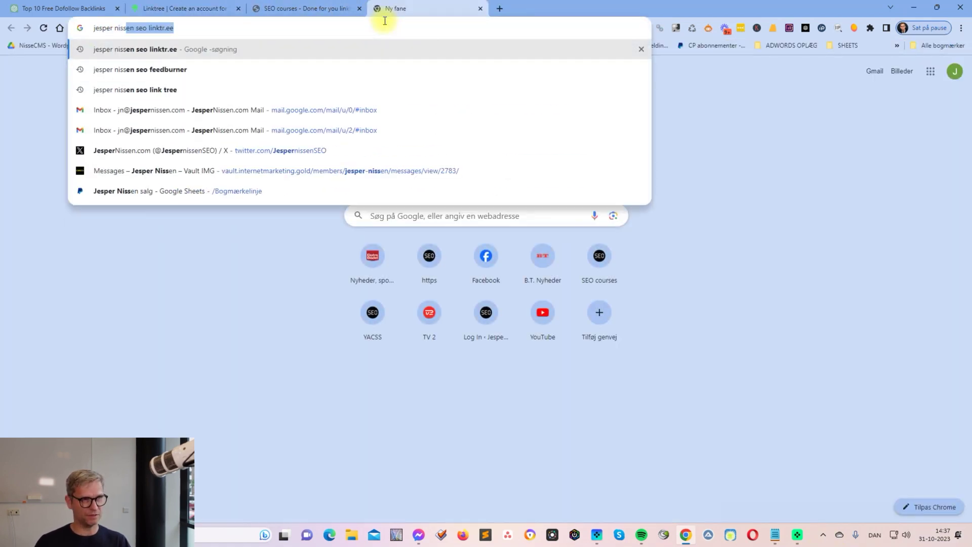
type("en seo twitter")
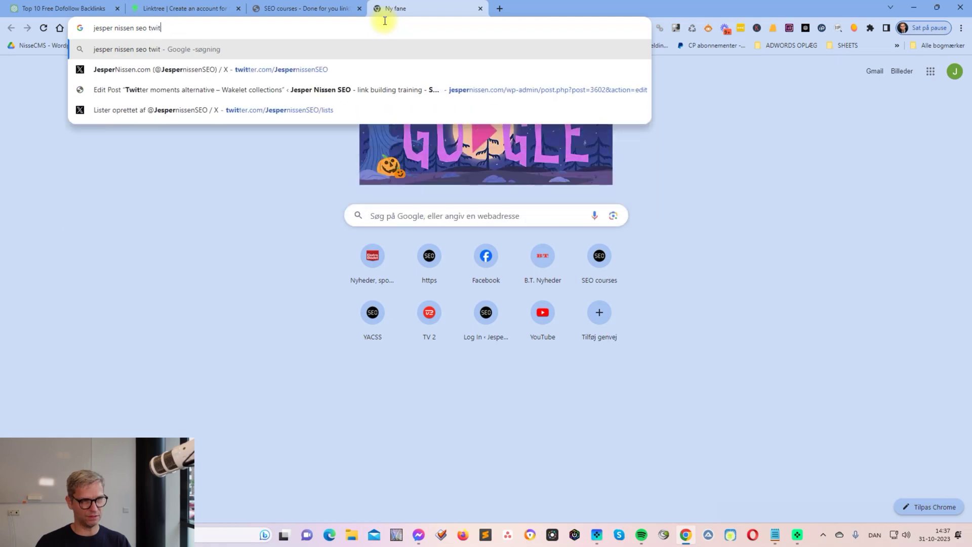
key("Return")
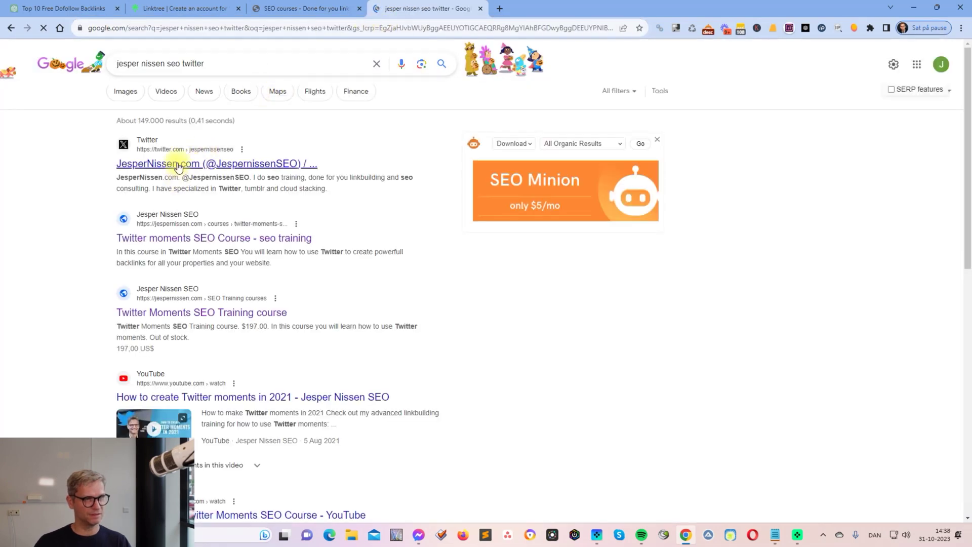
left_click(175, 163)
left_click(175, 29)
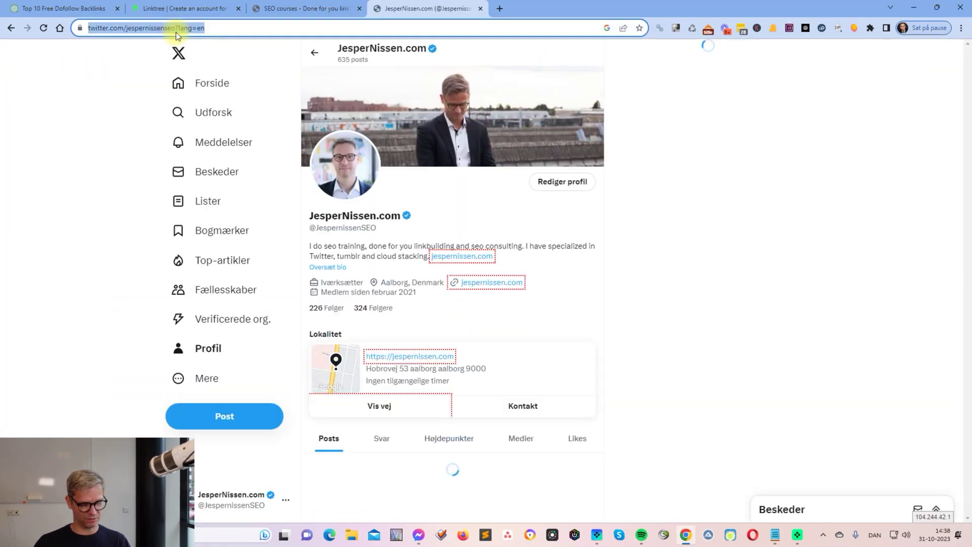
left_click(203, 348)
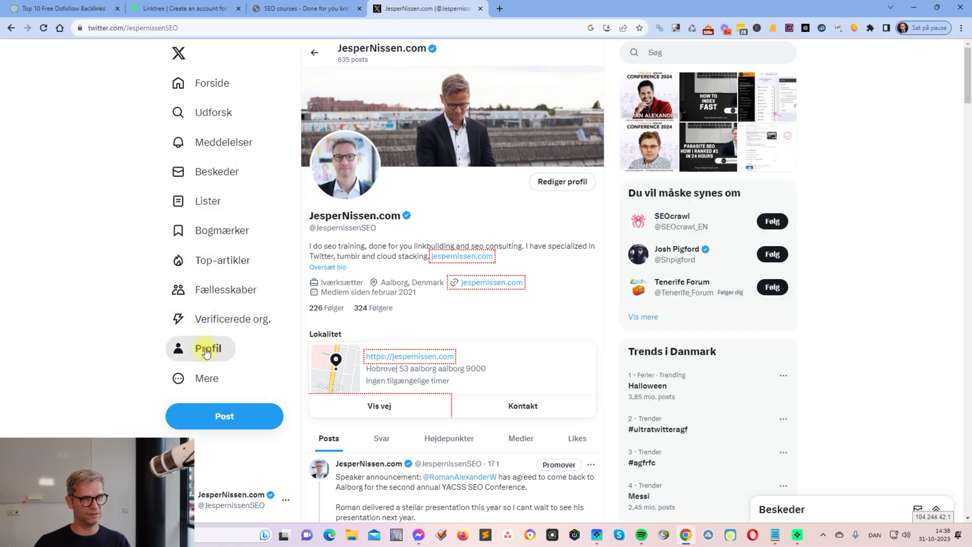
left_click(190, 29)
key("ctrl+c")
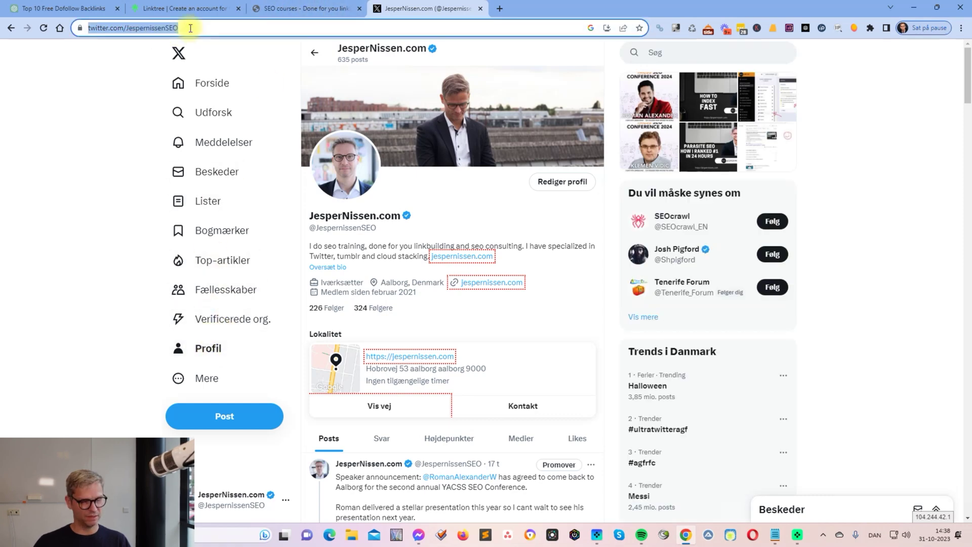
left_click(306, 8)
Paste the copied Twitter profile URL into the link search and add the twitter.com link
left_click(185, 8)
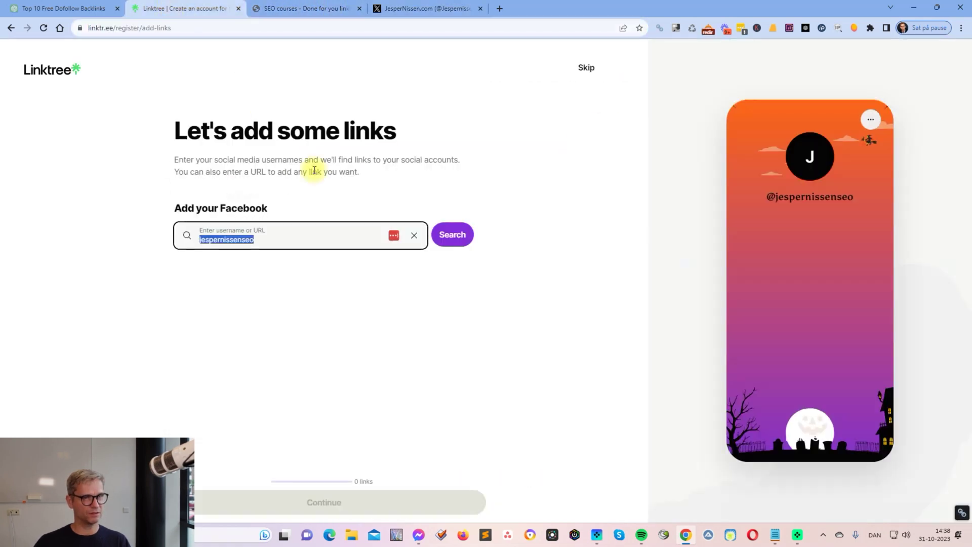
left_click(268, 234)
key("ctrl+v")
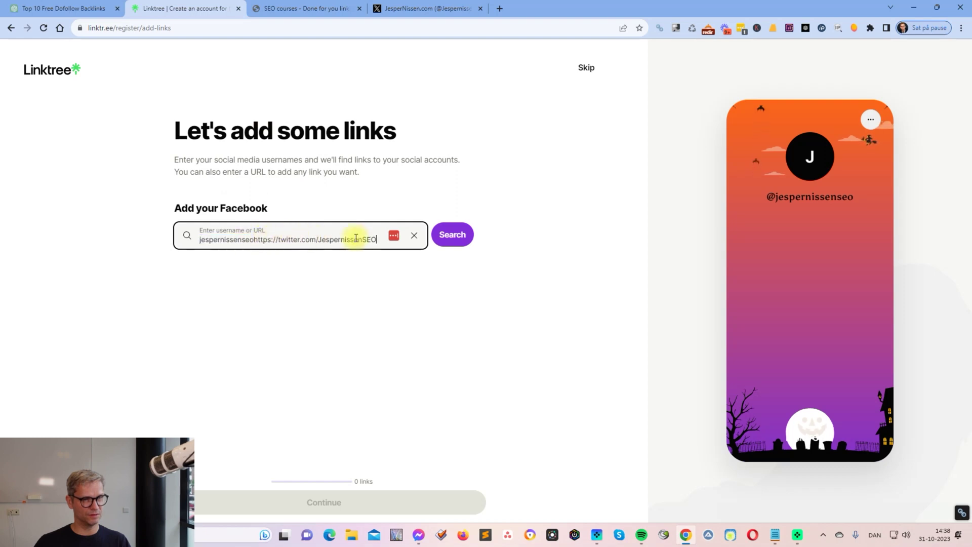
left_click(414, 236)
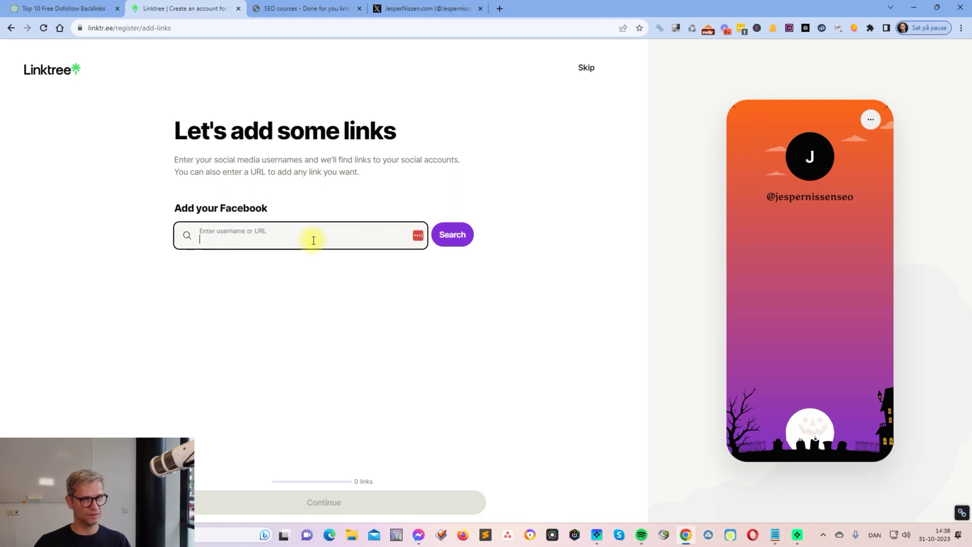
key("ctrl+v")
left_click(448, 237)
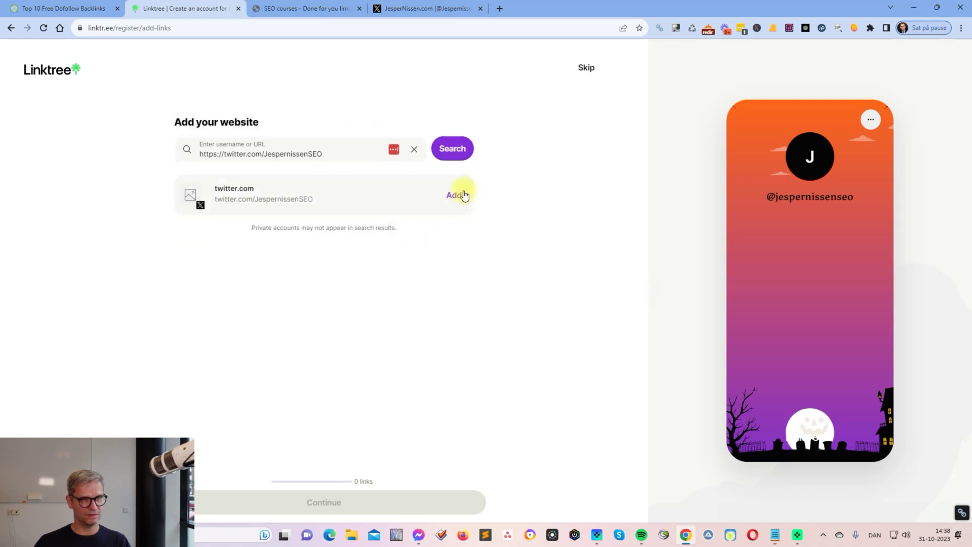
left_click(462, 196)
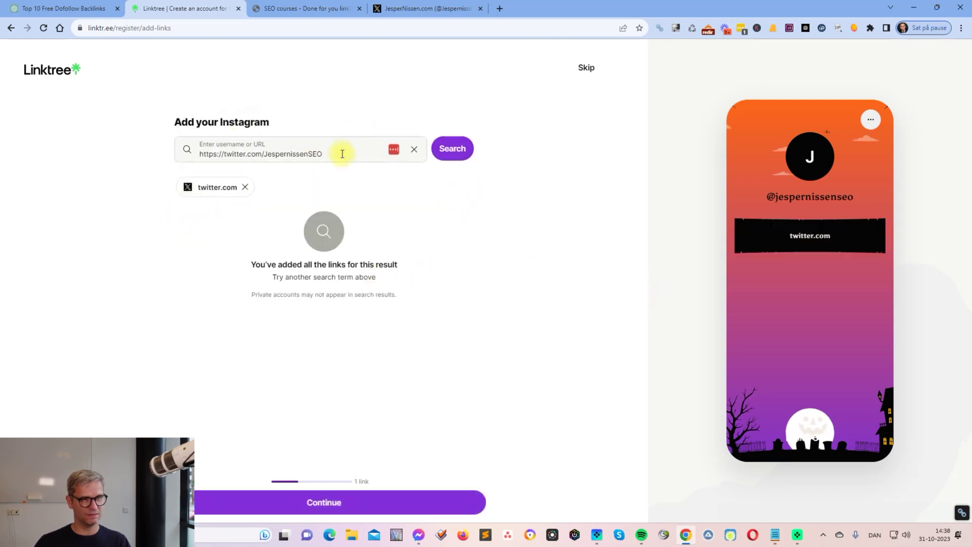
Enter the SEO courses website address, look it up and add it as a second link
left_click_drag(340, 153, 5, 141)
type("htrtps")
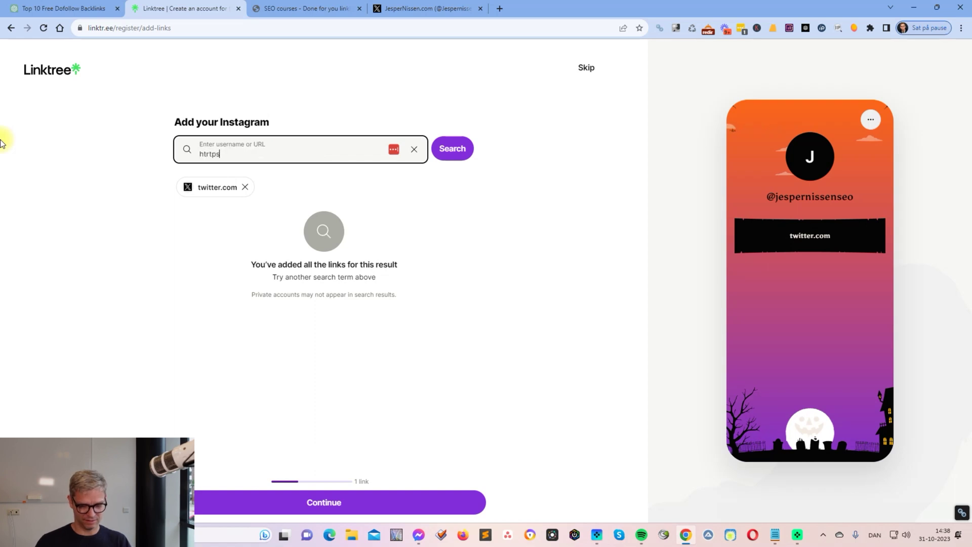
type("://jespernissen")
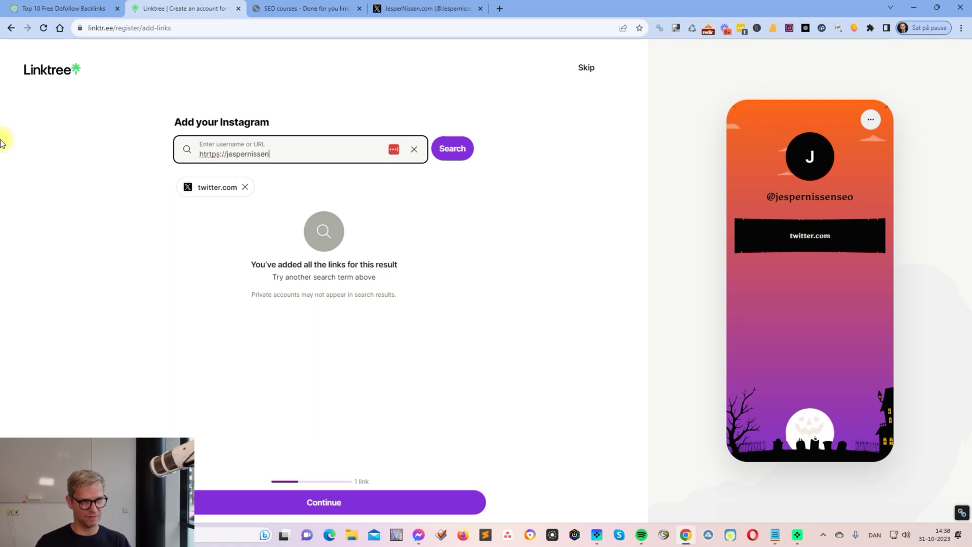
type(".com")
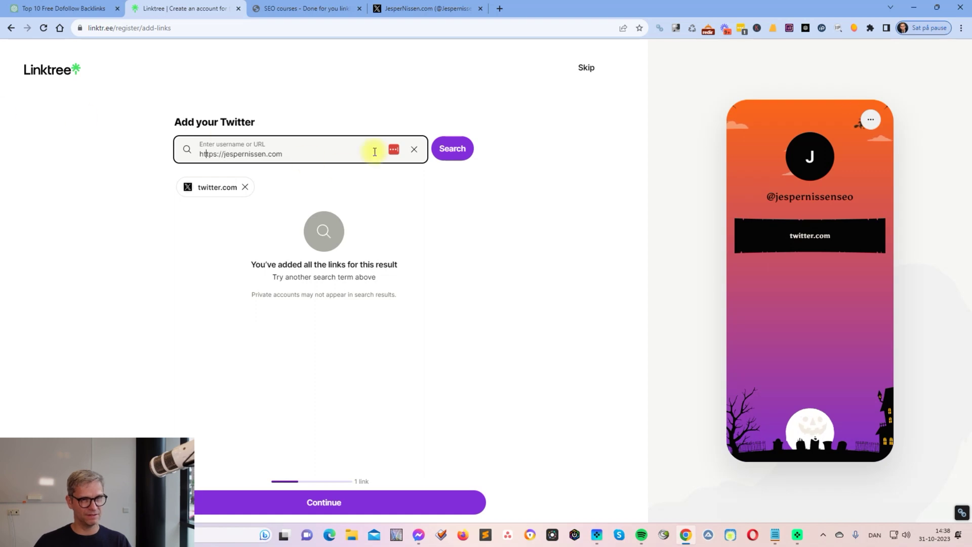
left_click(465, 153)
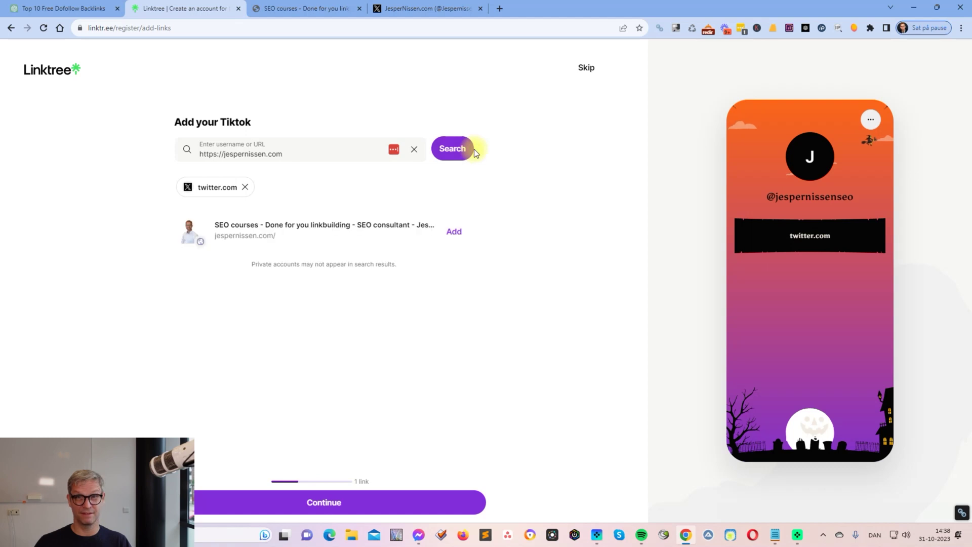
left_click(454, 232)
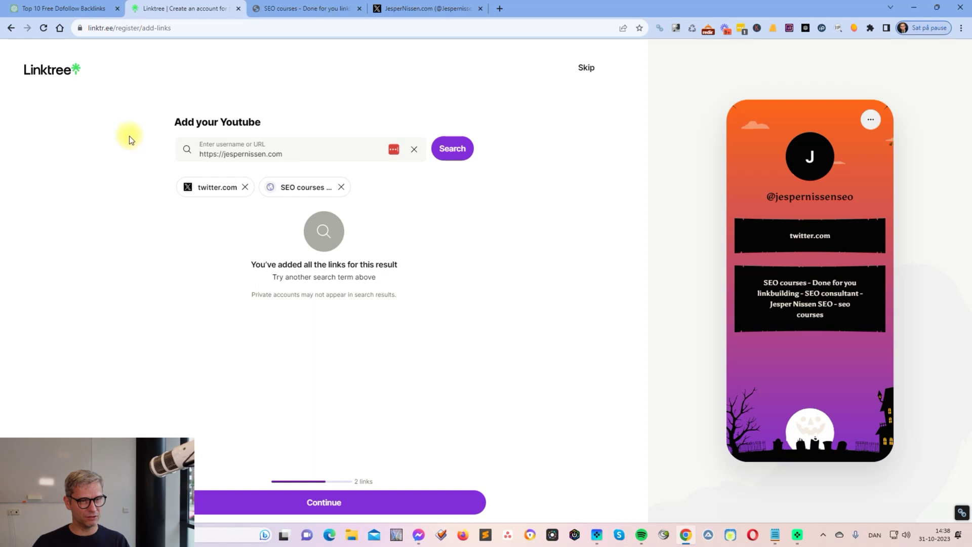
left_click(346, 502)
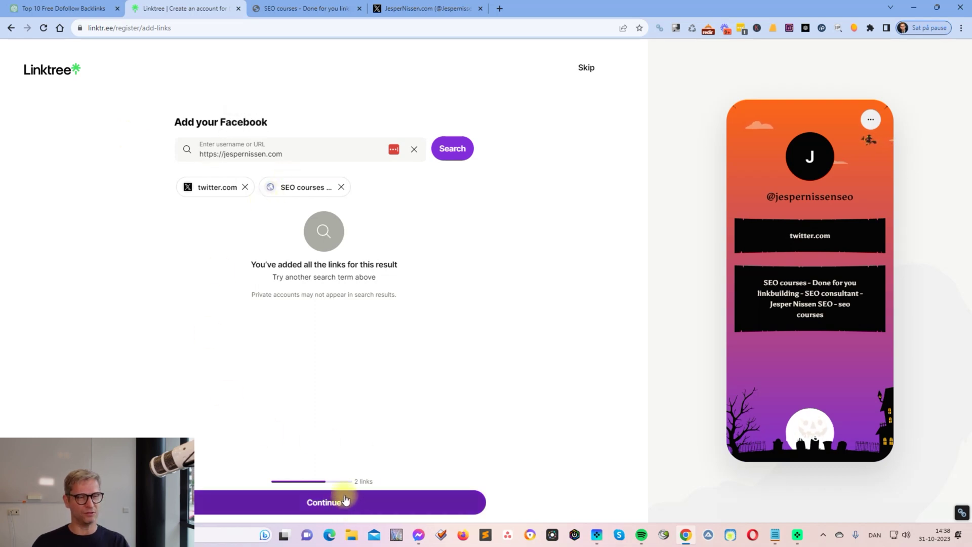
Find the business's Facebook page through a Google search and copy its web address
left_click(415, 150)
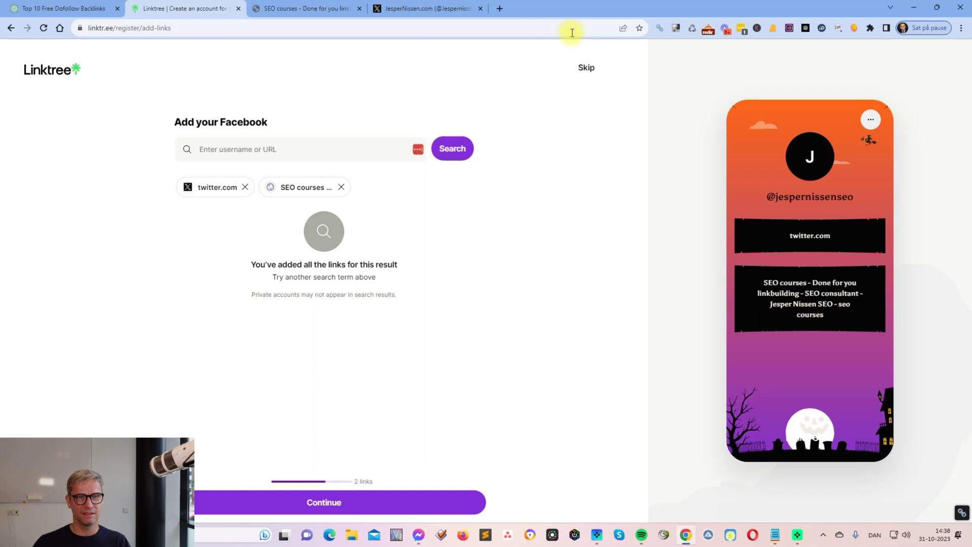
left_click(499, 9)
type("j")
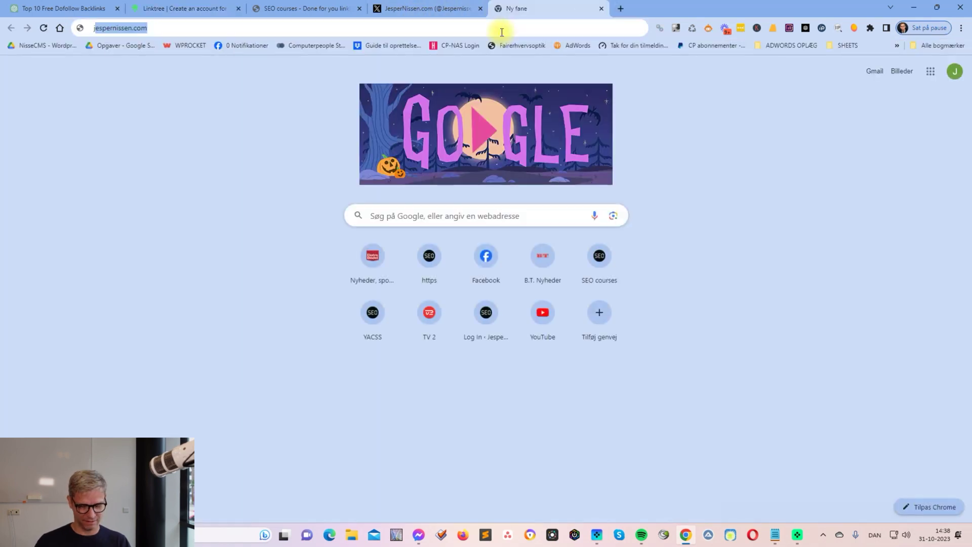
type("esper nissen seo")
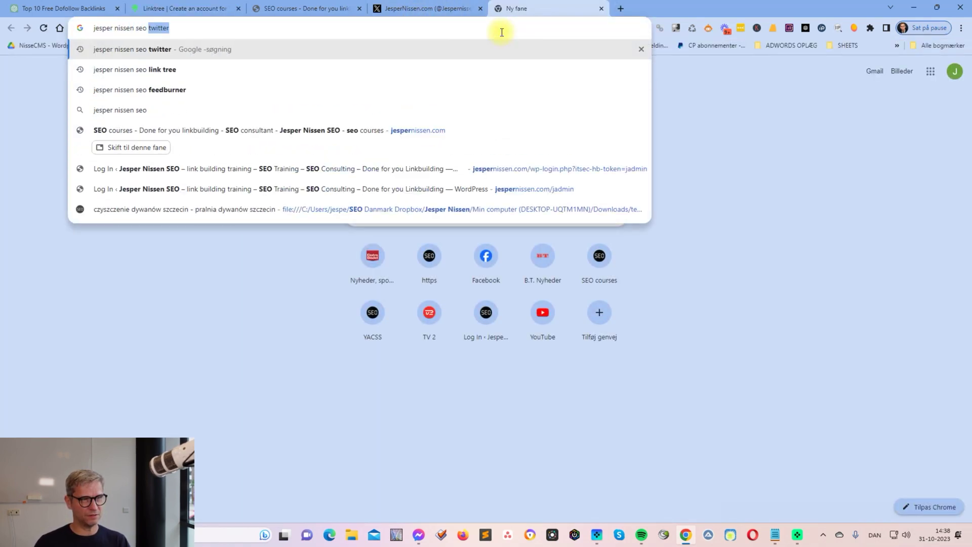
type(" face")
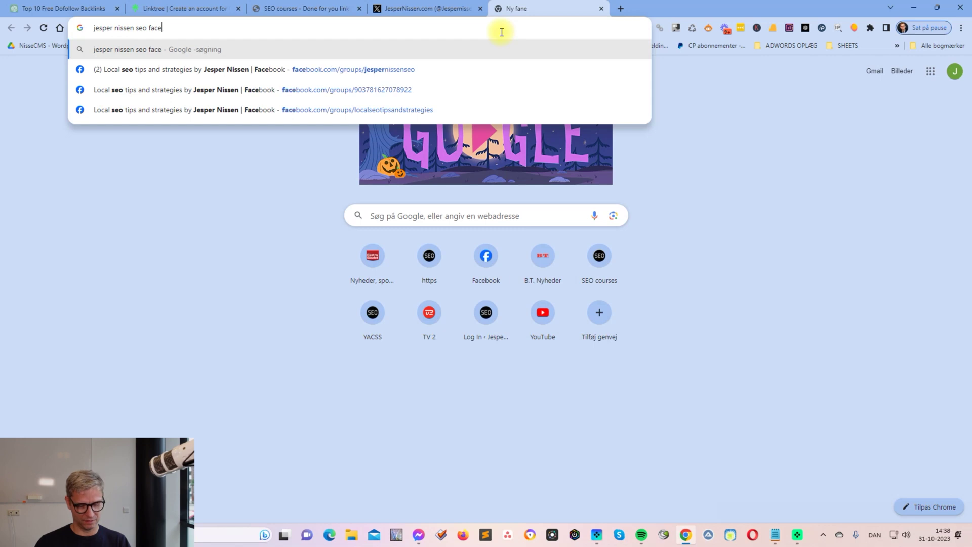
type("book")
key("Return")
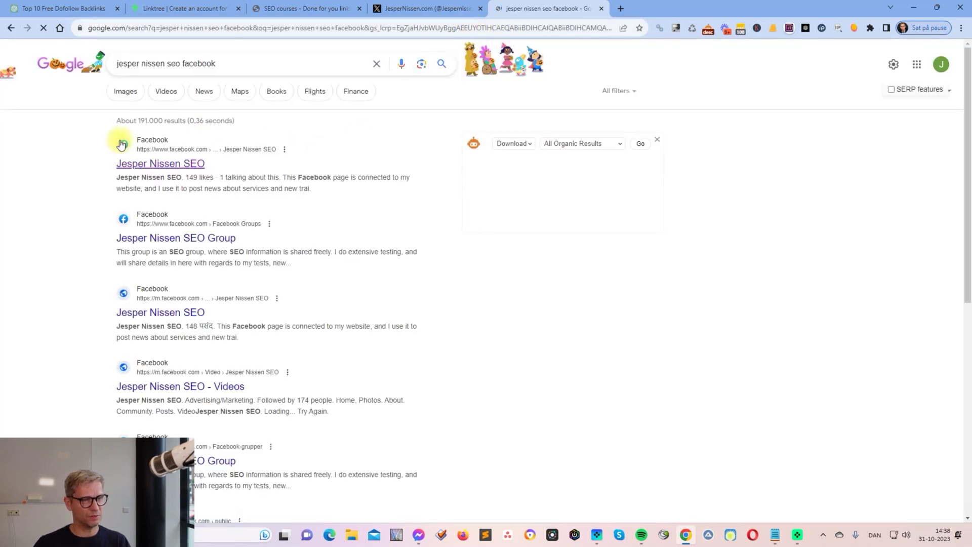
left_click(124, 163)
left_click(228, 26)
key("ctrl+c")
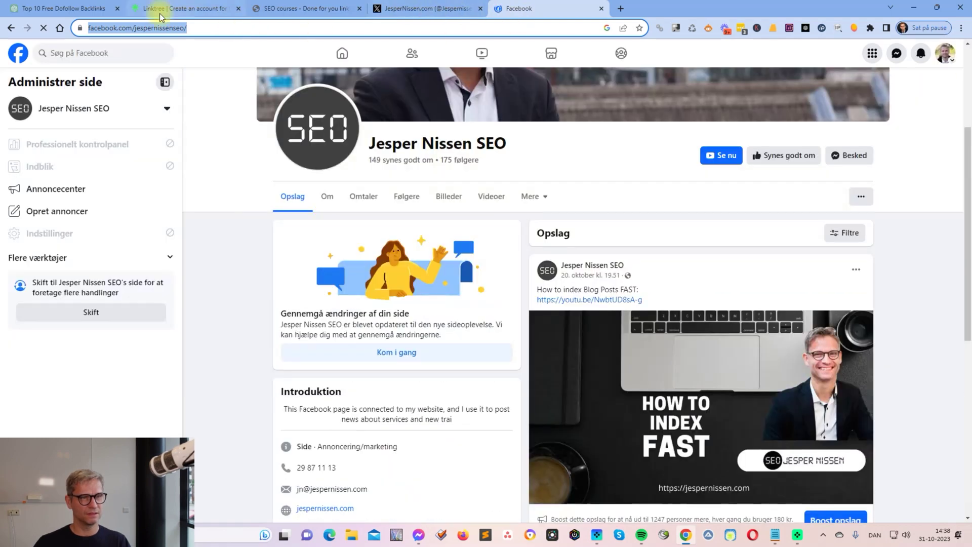
left_click(161, 11)
Paste the Facebook page URL, add it as the third link, and continue to the dashboard
left_click(322, 150)
key("ctrl+v")
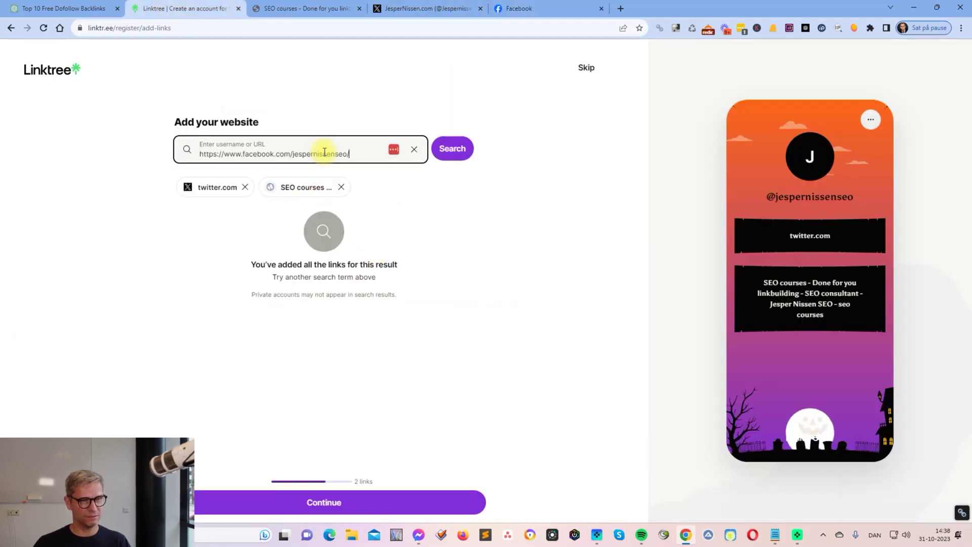
left_click(465, 152)
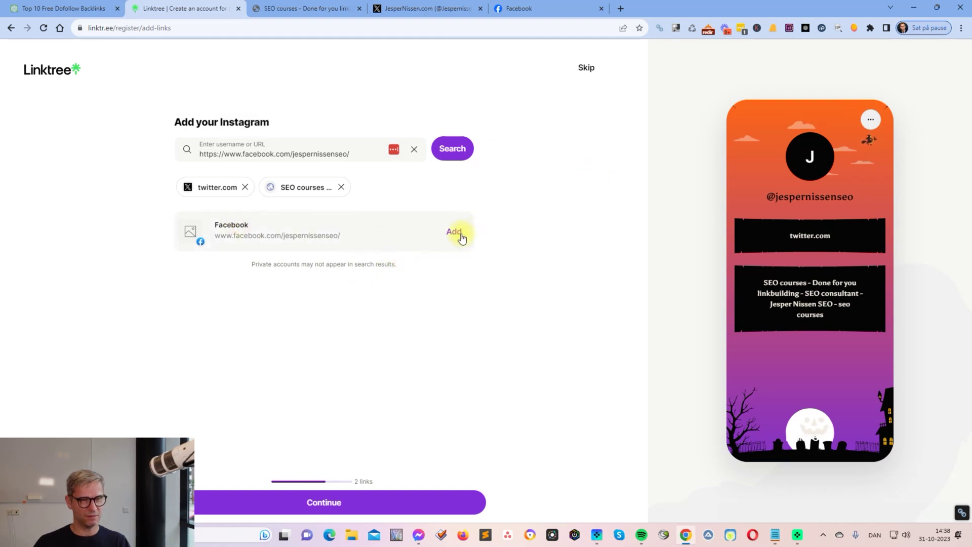
left_click(455, 233)
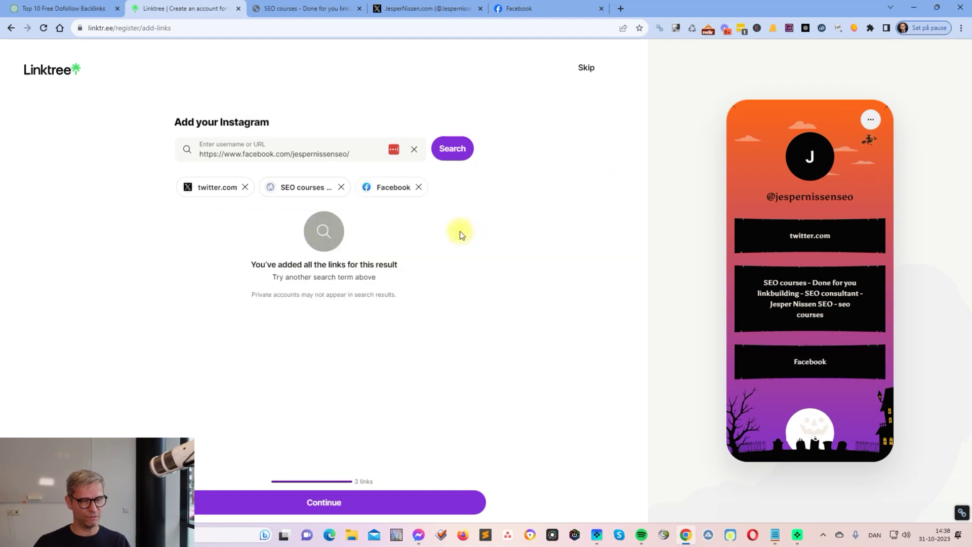
left_click(339, 501)
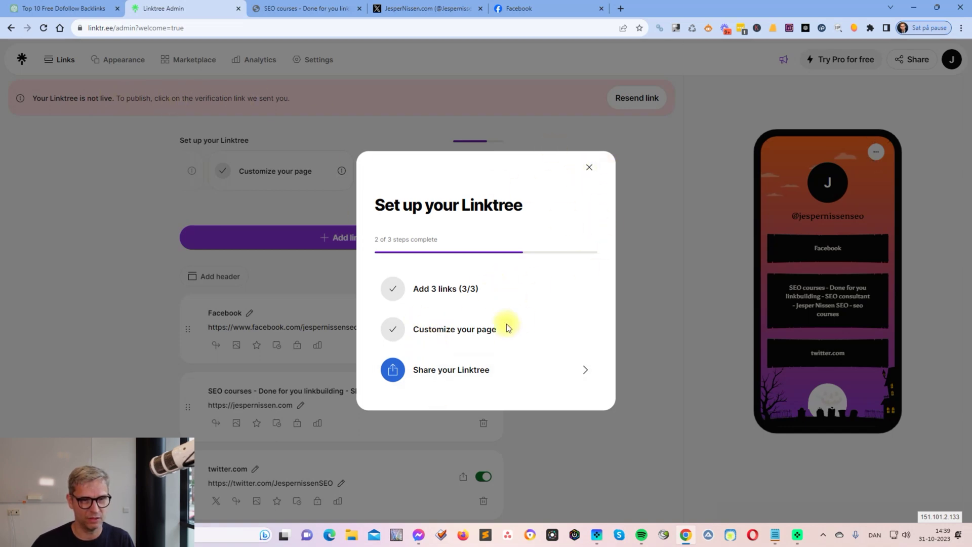
Open and then close the Share your Linktree panel
left_click(587, 373)
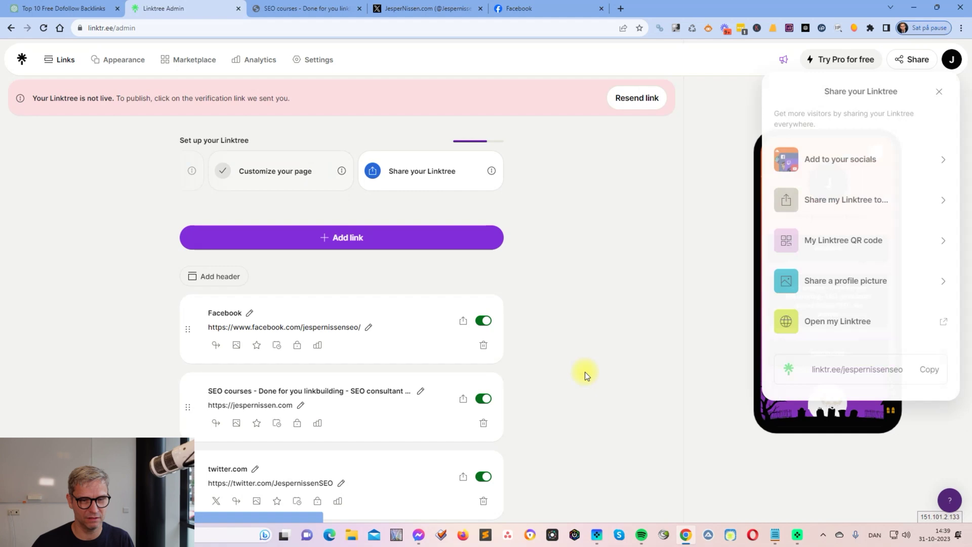
left_click(940, 92)
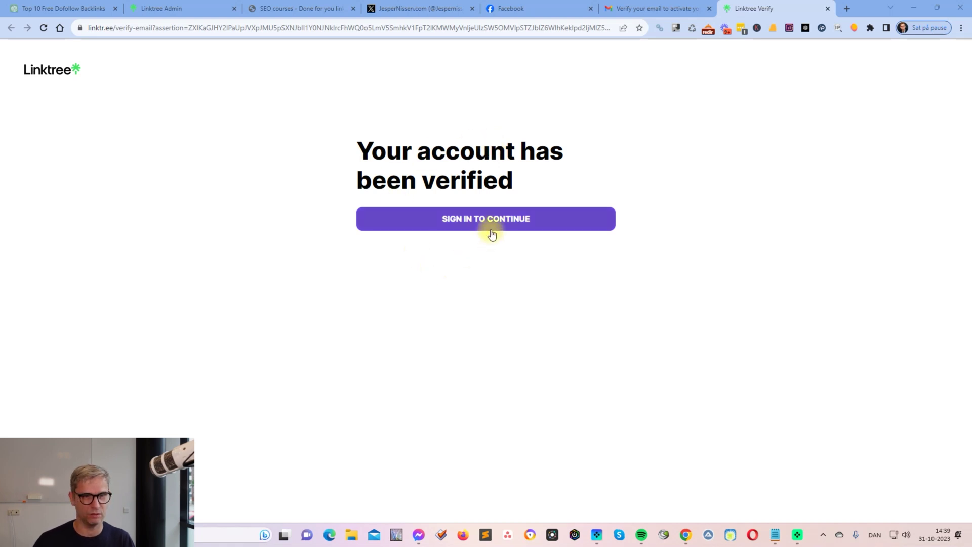
Sign in to the newly verified Linktree account
left_click_drag(497, 219, 498, 224)
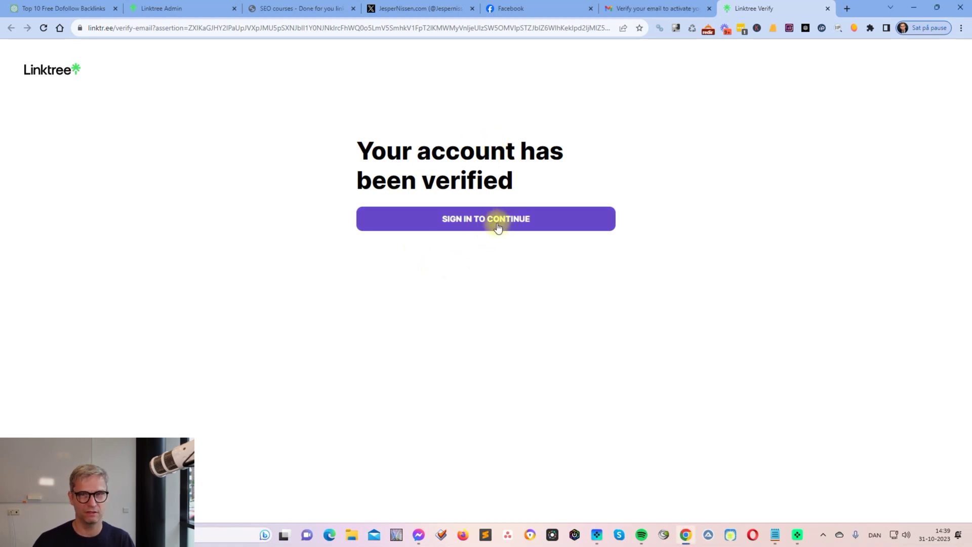
left_click(498, 227)
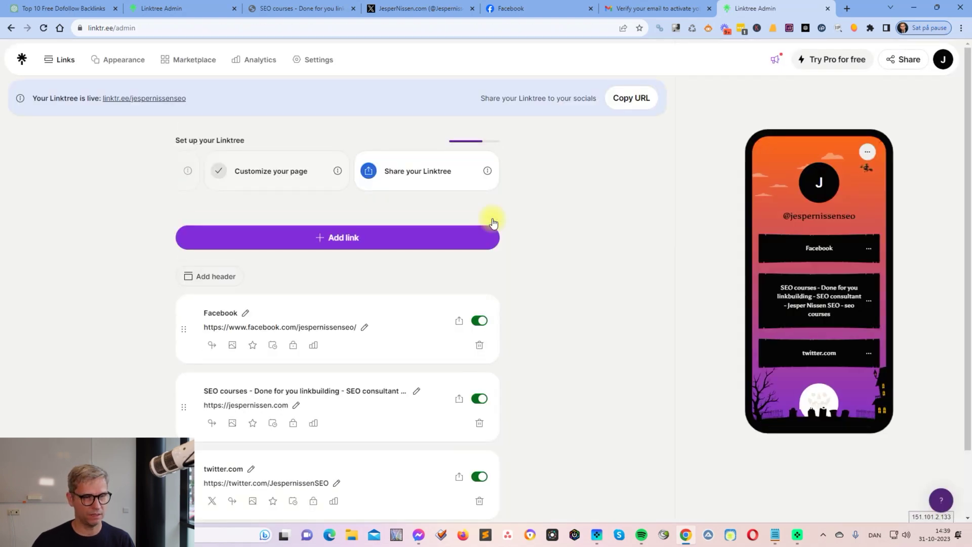
scroll(651, 199, "down", 2)
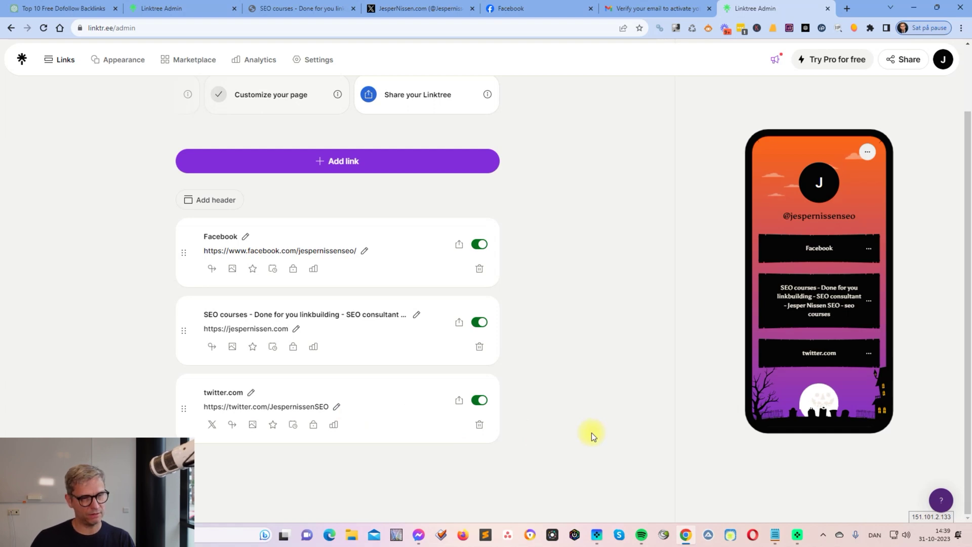
Copy the public profile URL from the Share panel and launch Firefox
left_click(905, 60)
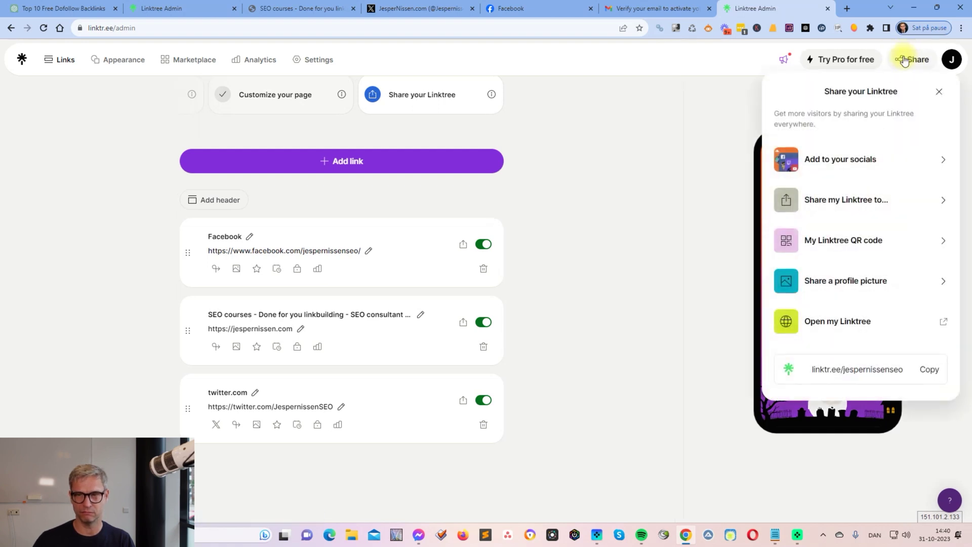
left_click(932, 372)
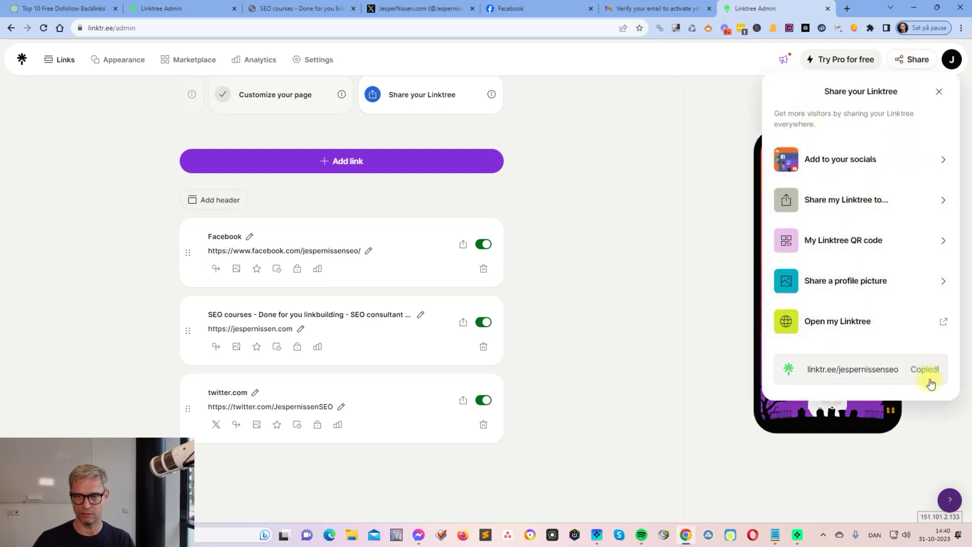
left_click(463, 534)
Load the copied Linktree profile URL in Firefox to view the live page
left_click_drag(618, 11, 488, 31)
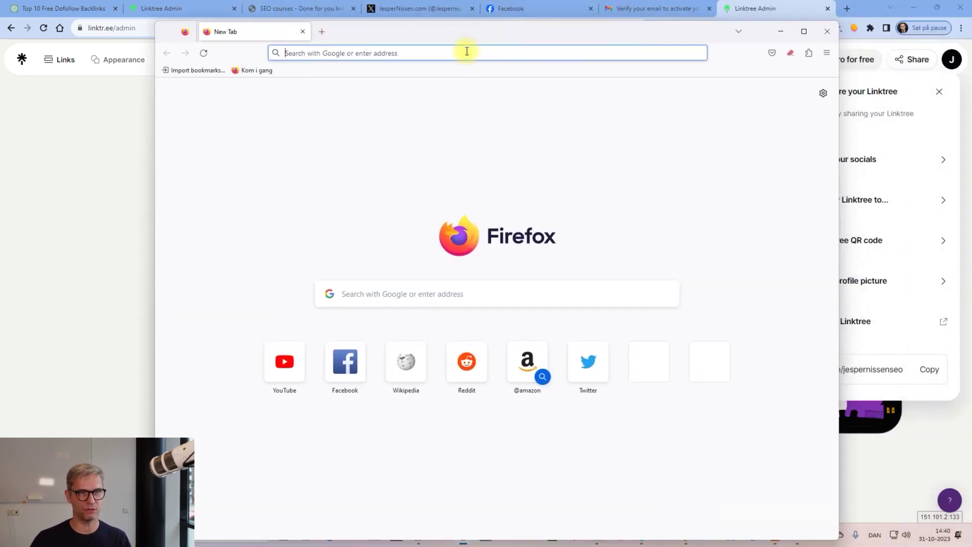
left_click(463, 48)
key("ctrl+v")
key("Return")
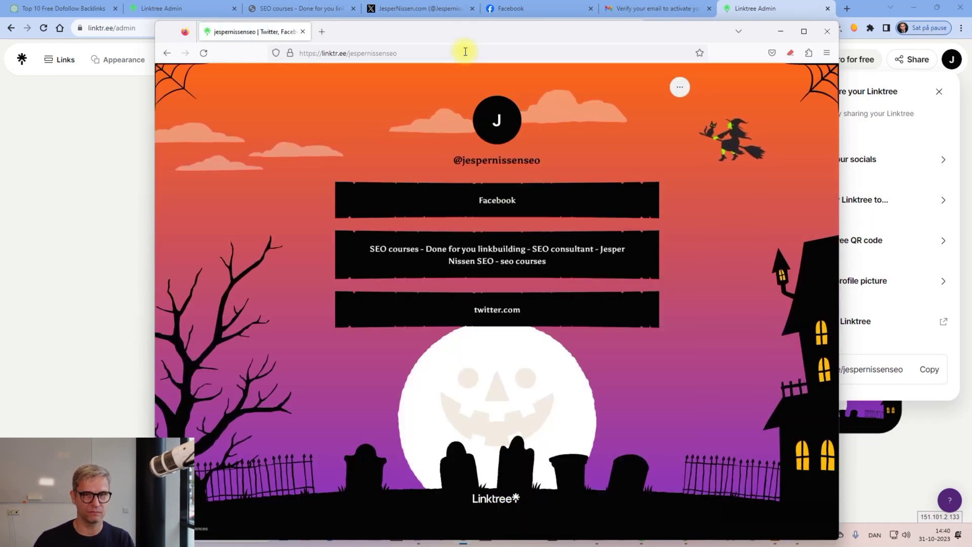
left_click_drag(620, 29, 584, 34)
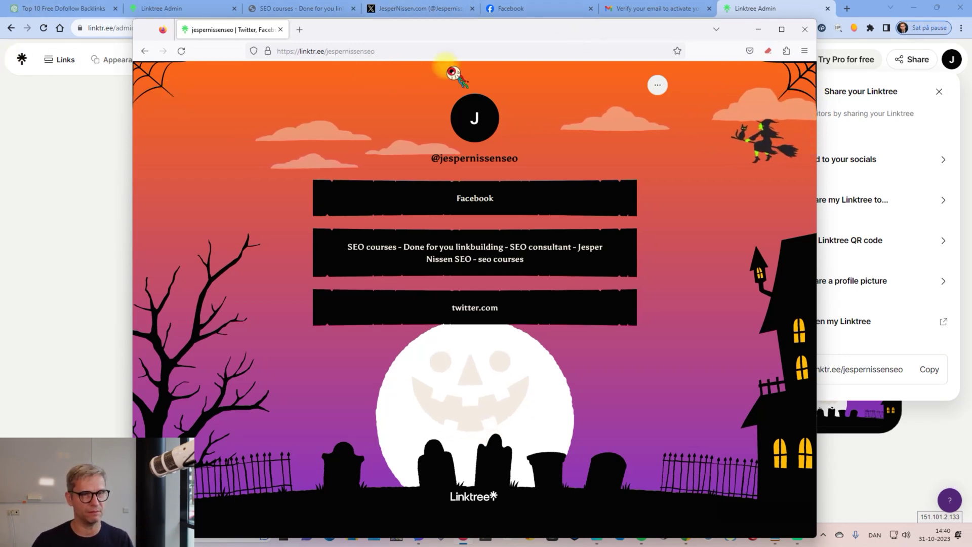
Review the live profile and the twitter.com link's share dialog, then return to Twitter
left_click(749, 103)
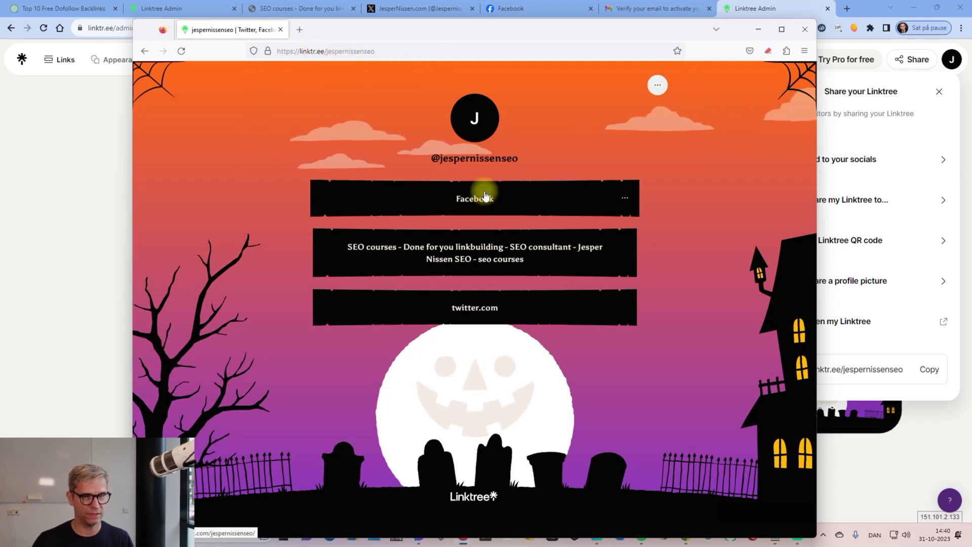
left_click_drag(569, 40, 671, 27)
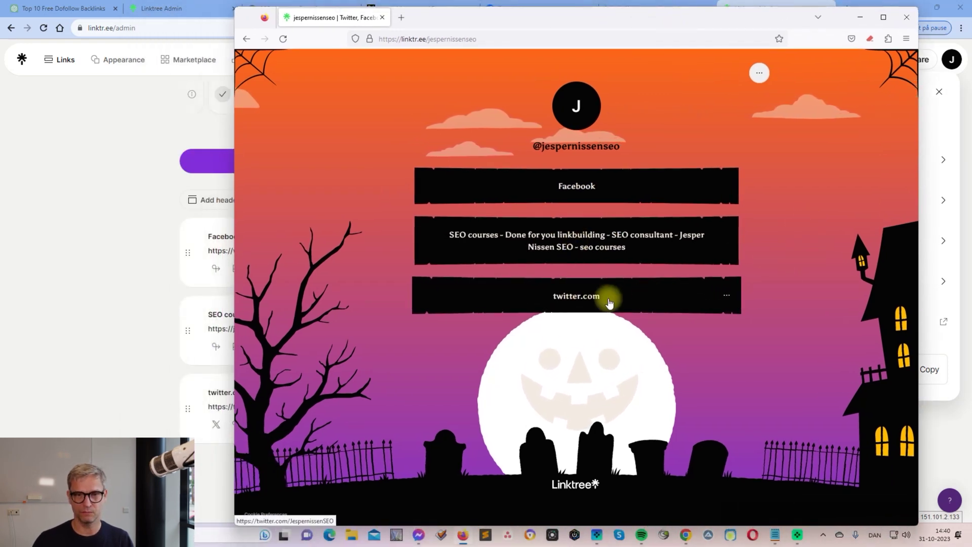
left_click(730, 296)
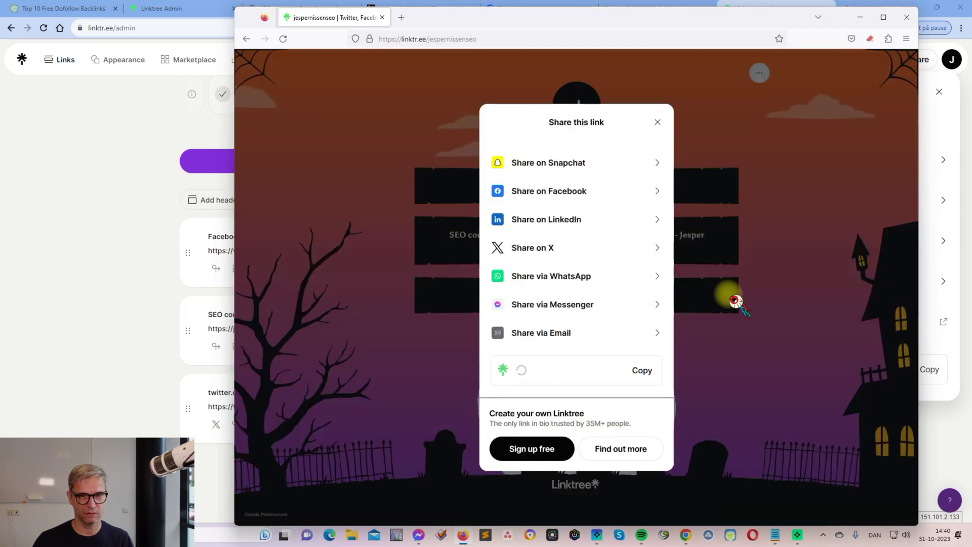
left_click(746, 181)
left_click_drag(471, 11, 385, 66)
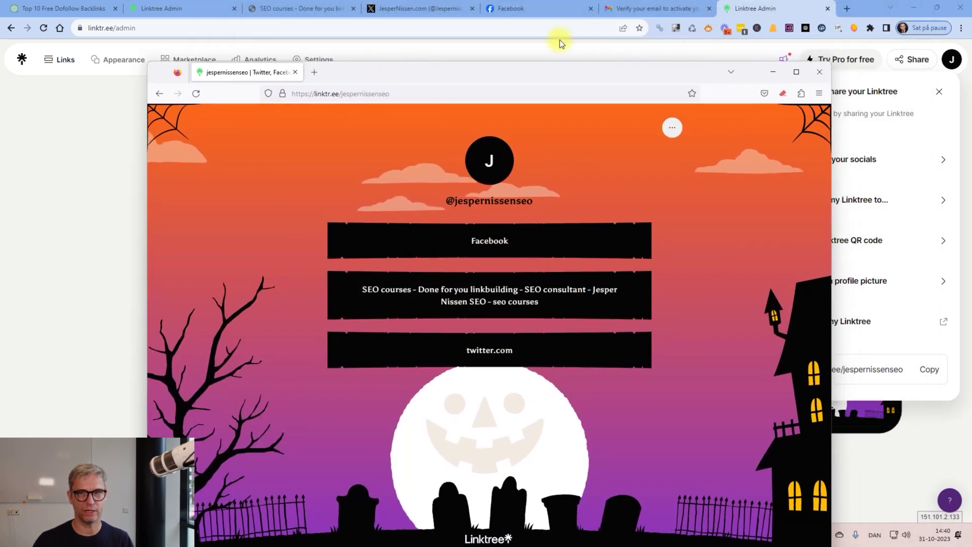
left_click(386, 93)
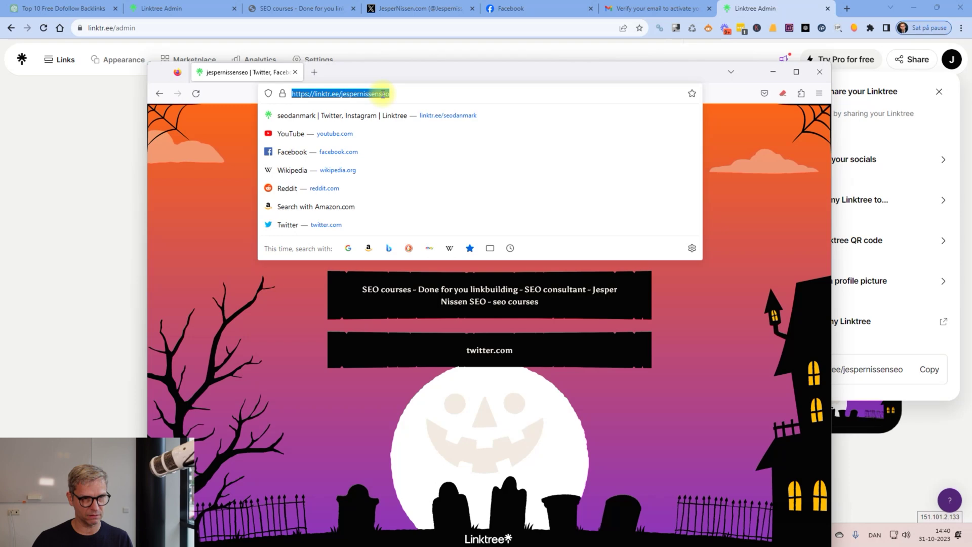
left_click(443, 95)
triple_click(420, 94)
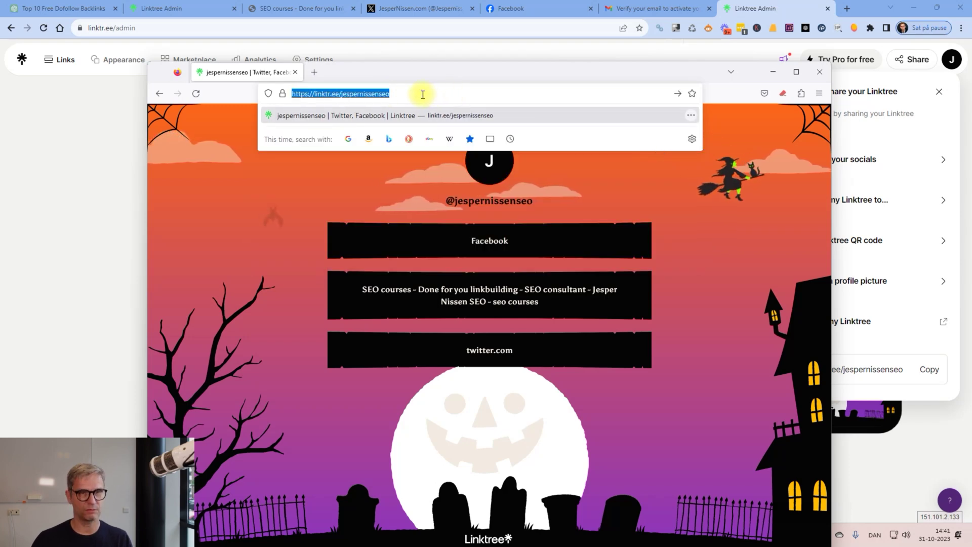
left_click(391, 5)
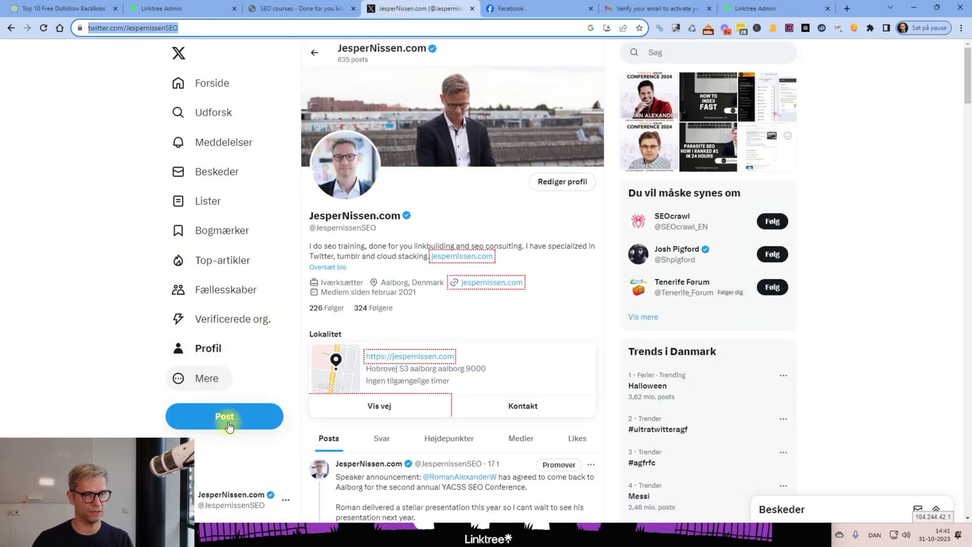
Write a new tweet starting "Checkout my new Link" and paste the Linktree profile link
left_click(228, 416)
type("C")
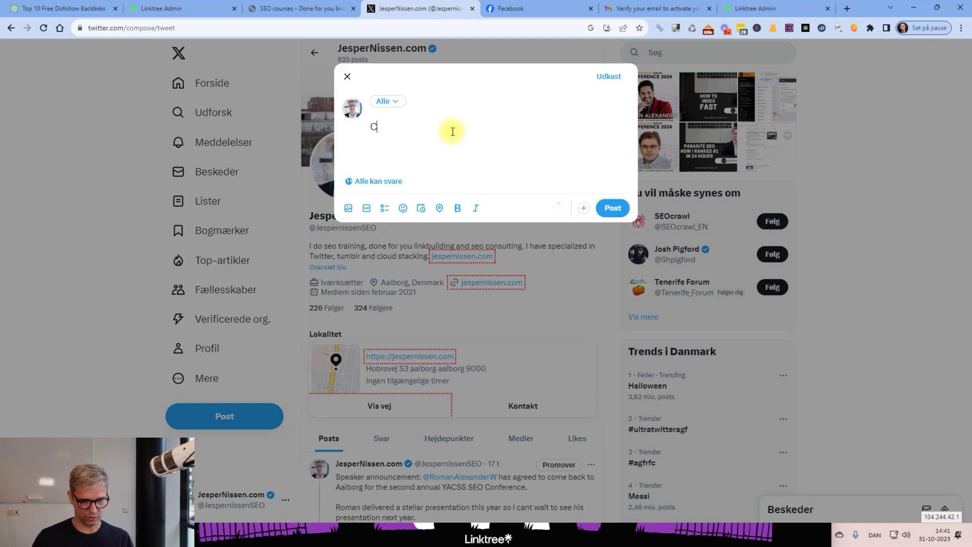
type("hceckcklout")
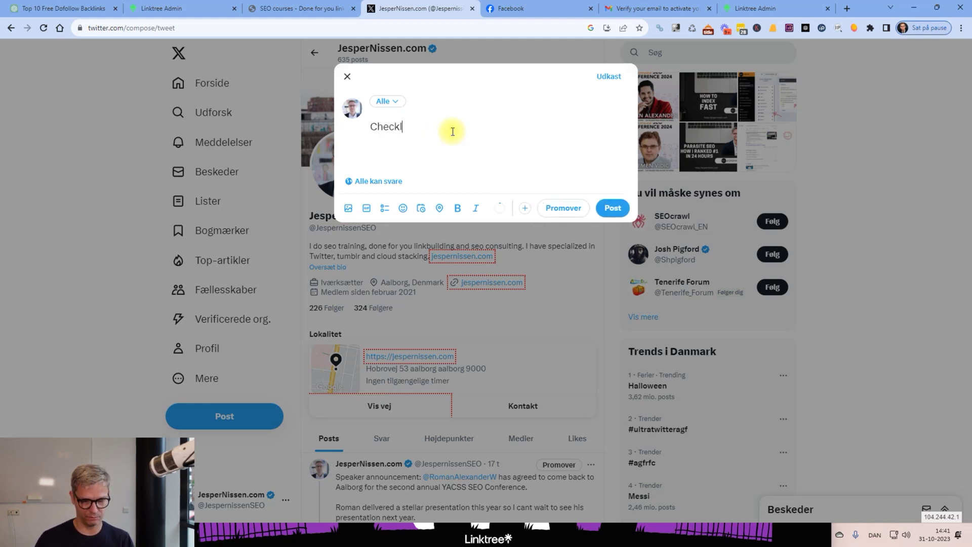
key("BackSpace")
key("BackSpace")
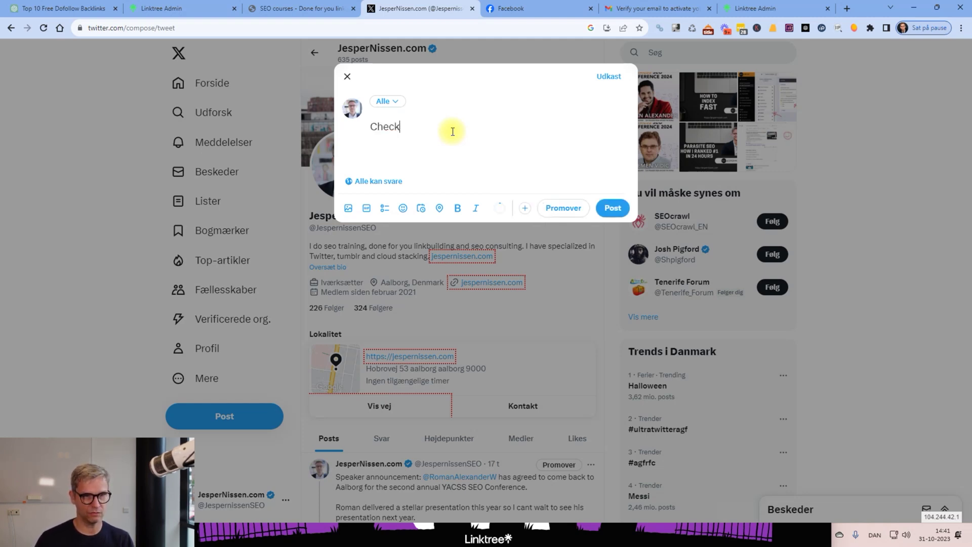
type("ut my new")
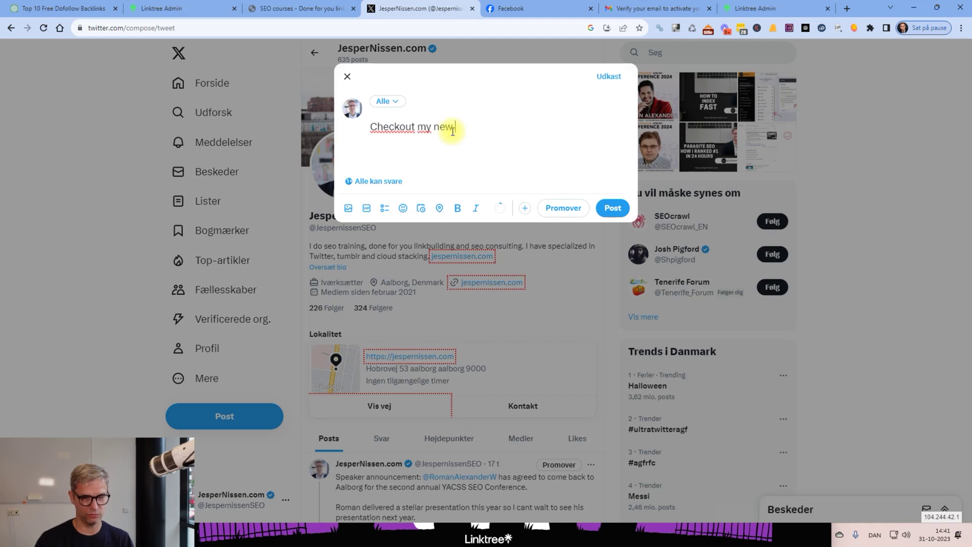
type(" lin")
key("BackSpace")
key("BackSpace")
key("BackSpace")
type("L")
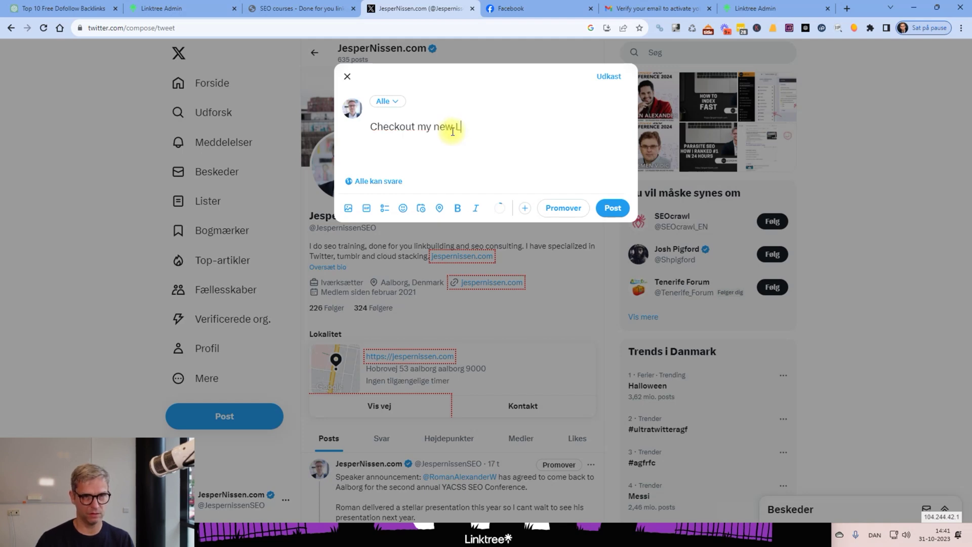
type("ink tree account:")
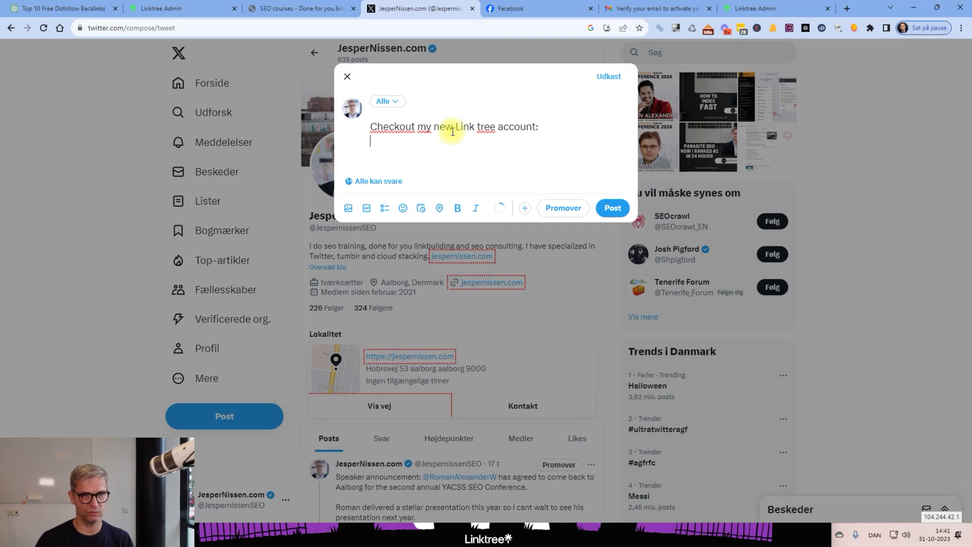
key("ctrl+v")
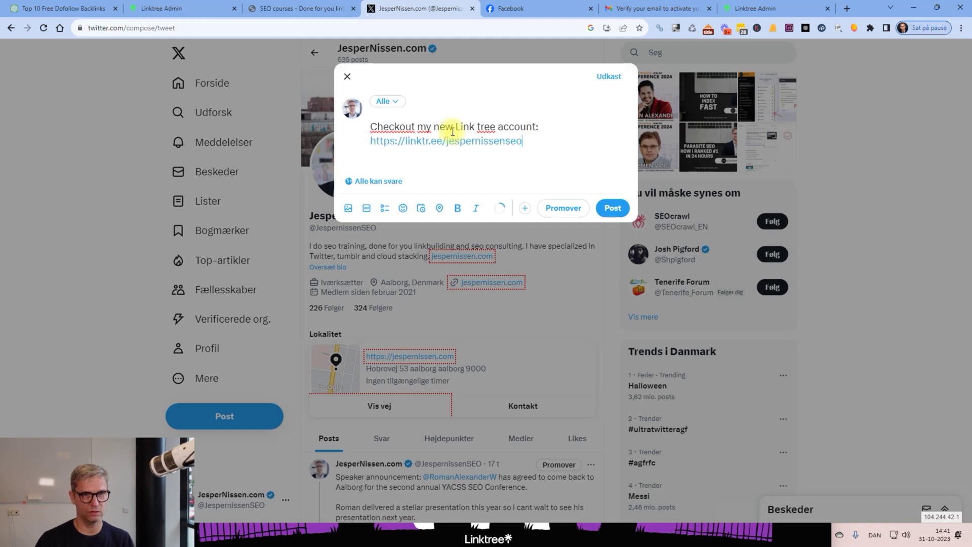
Correct the wording to "linktr.ee account:" and post the tweet
left_click(477, 127)
key("BackSpace")
key("ctrl+z")
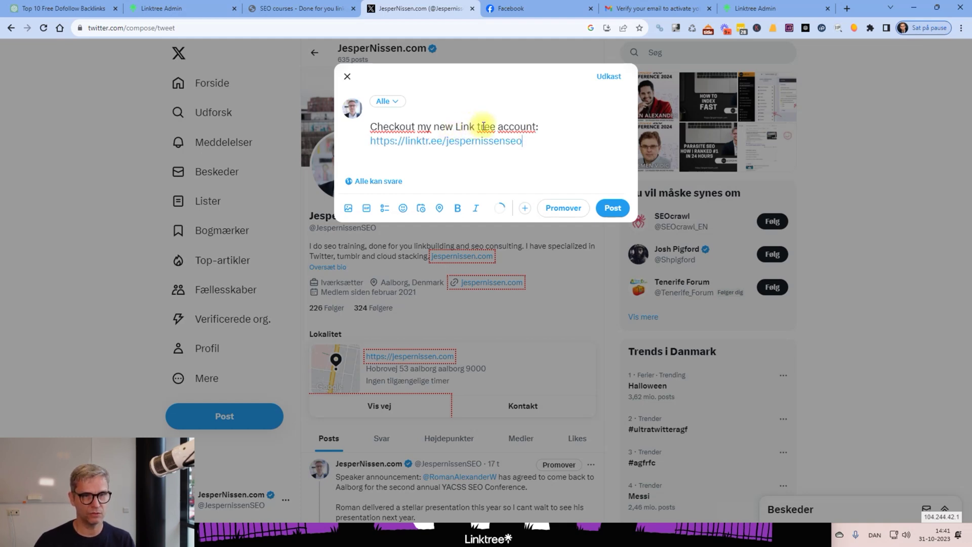
left_click(482, 128)
key("BackSpace")
key("BackSpace")
key("BackSpace")
key("BackSpace")
key("BackSpace")
key("BackSpace")
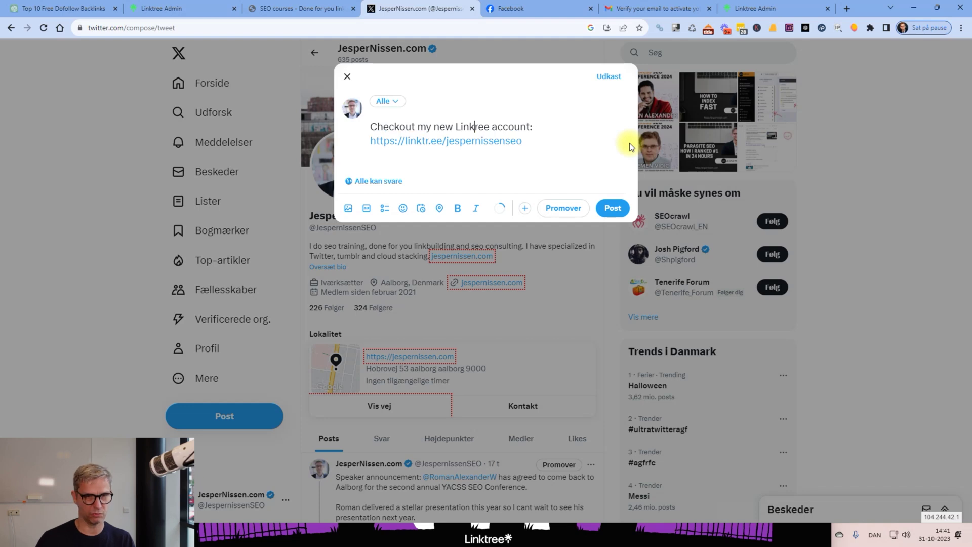
type("linkt")
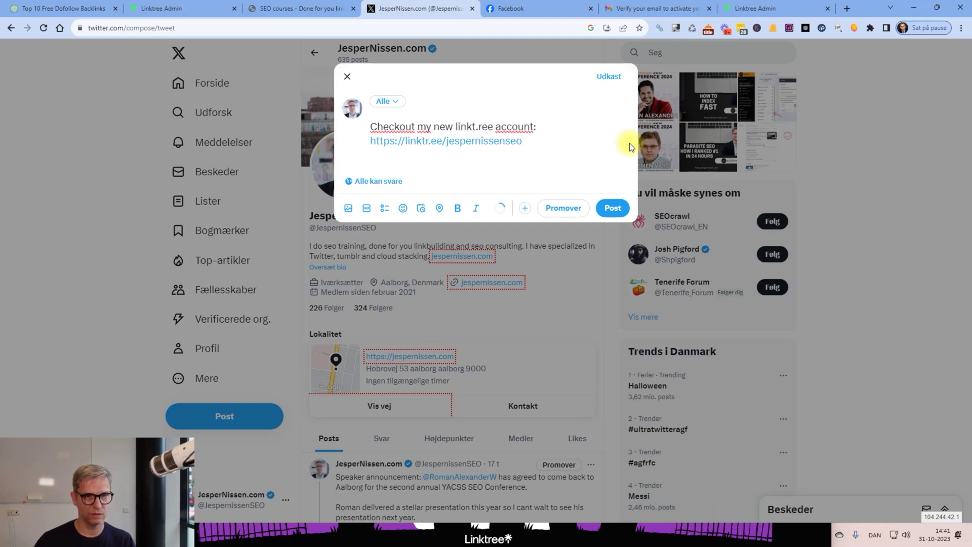
key("Right")
type(".")
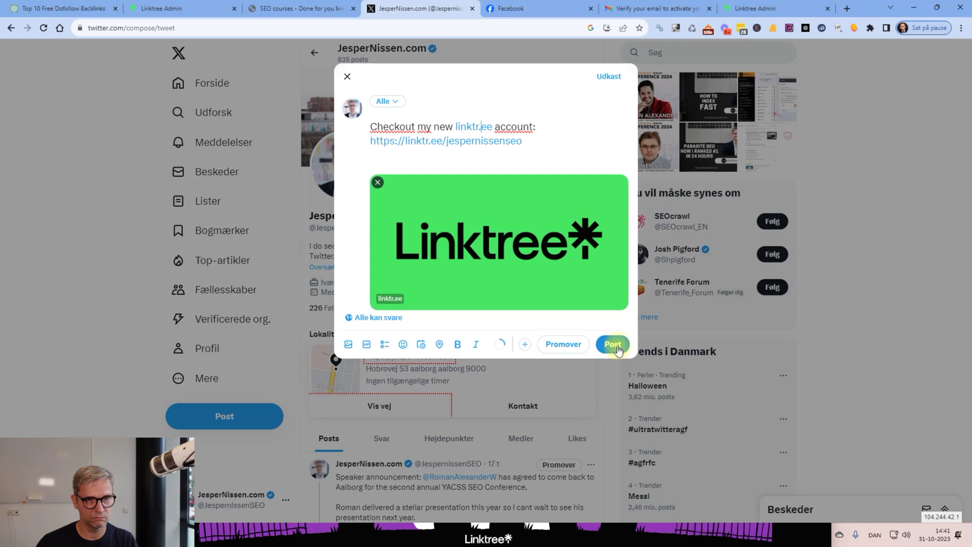
left_click(614, 344)
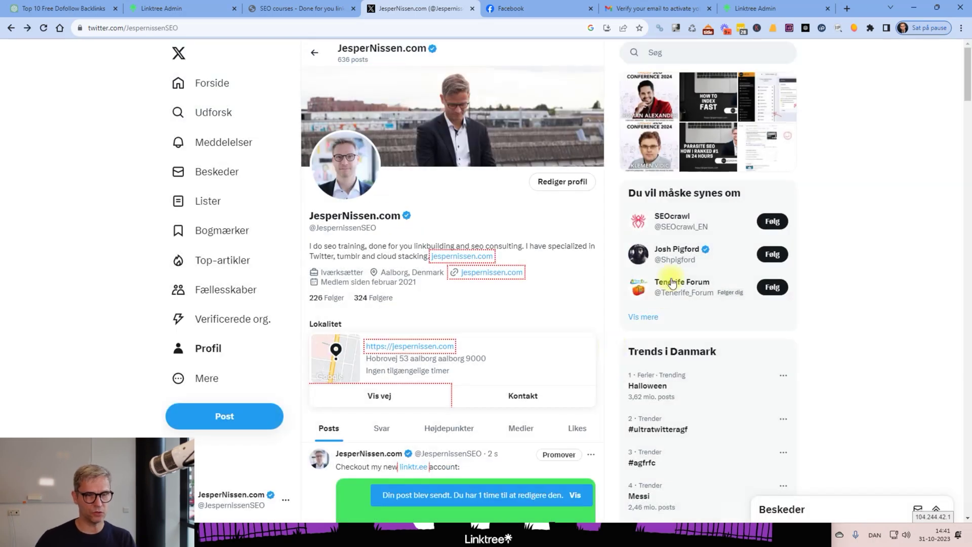
Temporarily disable the link-outline extension, view the new post, and return to the Linktree admin
left_click(660, 28)
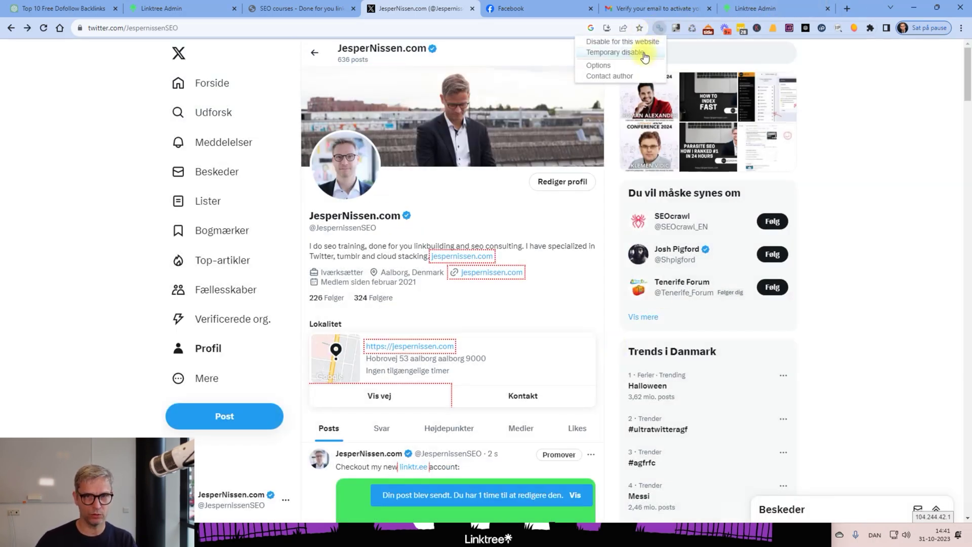
left_click(642, 53)
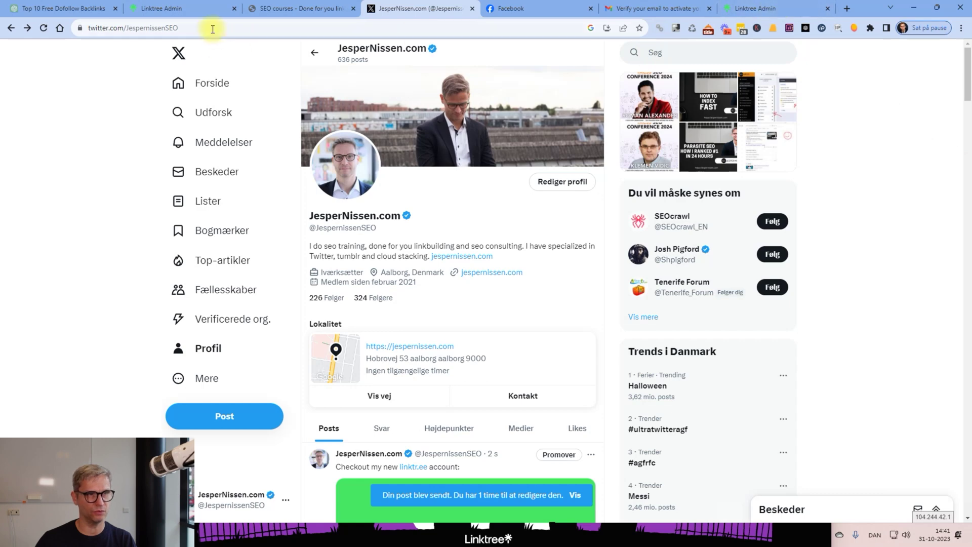
left_click(168, 8)
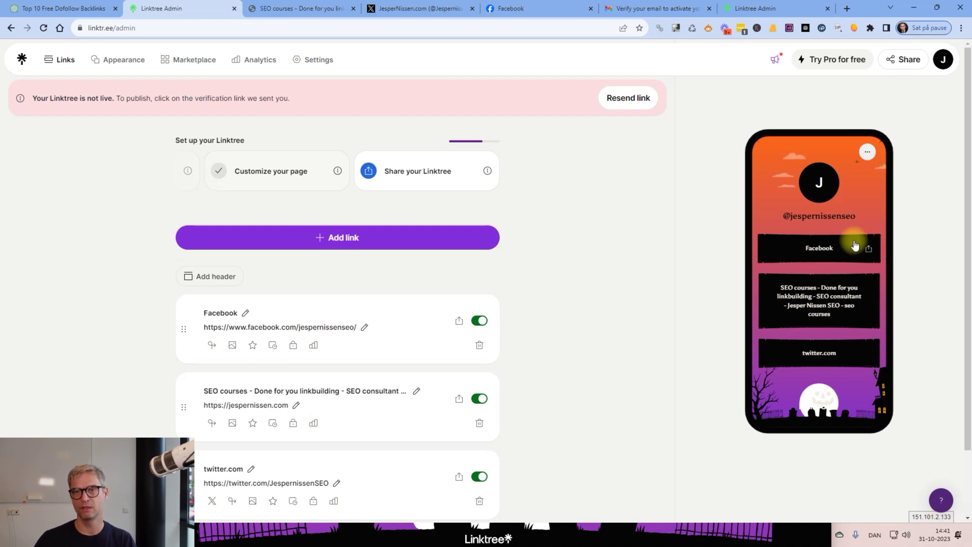
left_click(776, 9)
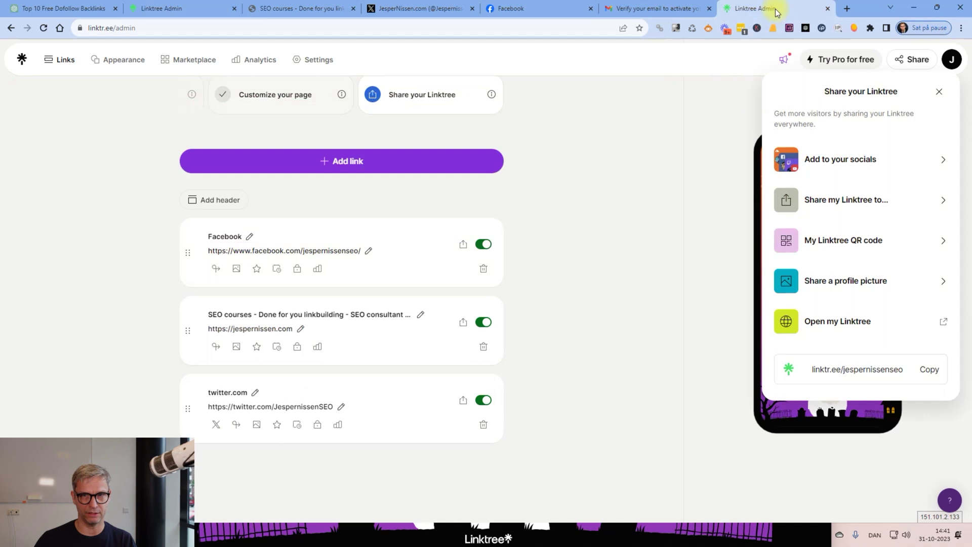
left_click(421, 9)
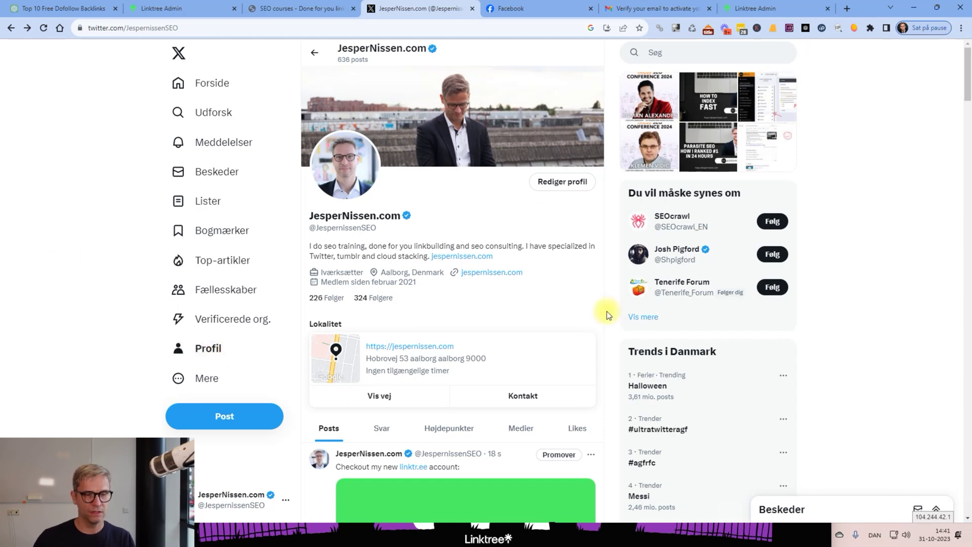
scroll(606, 311, "down", 4)
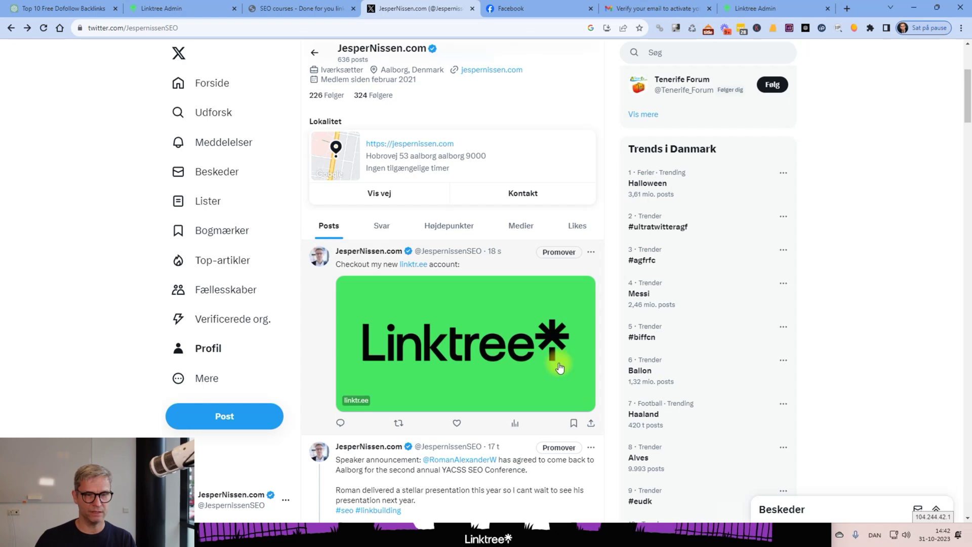
left_click(762, 10)
left_click(193, 12)
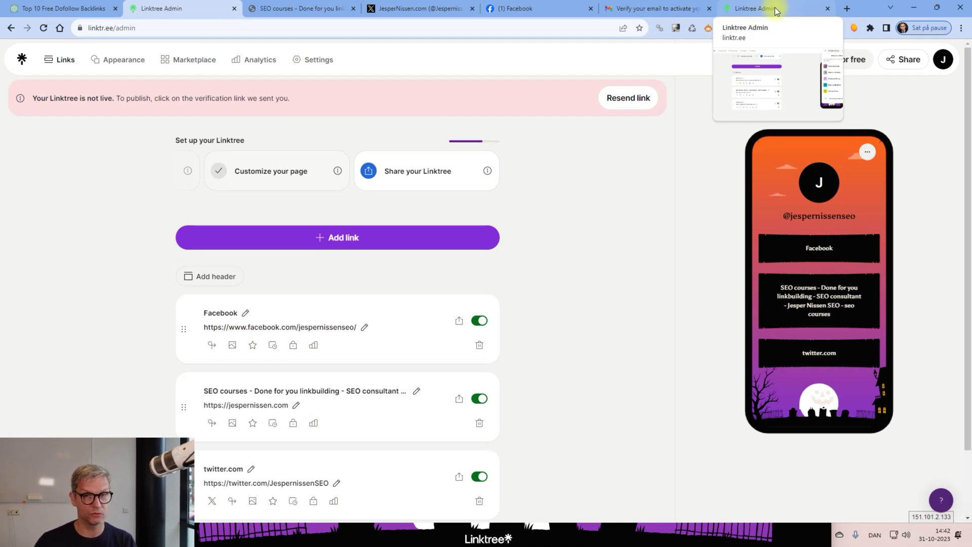
Open the public Halloween Linktree page in a new Chrome tab from the copied profile URL
left_click(776, 11)
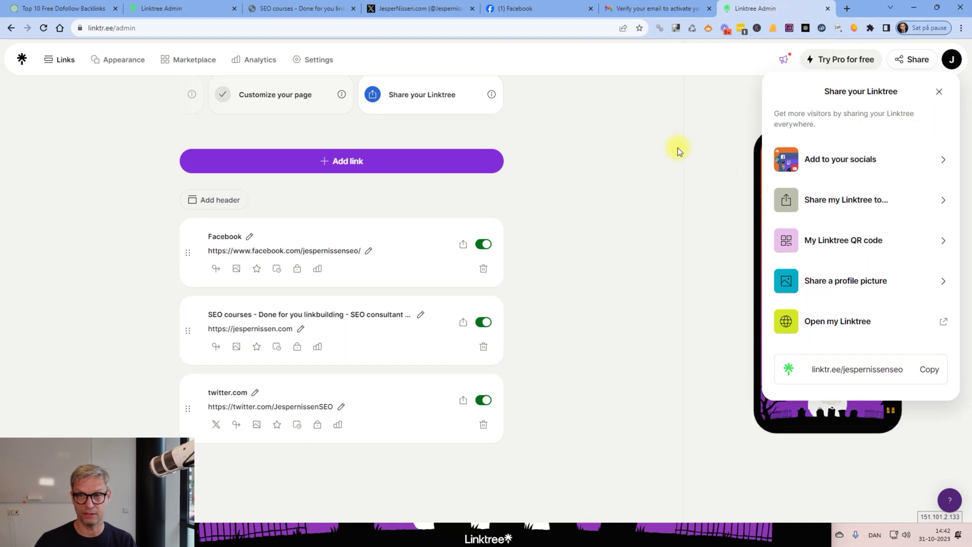
left_click(660, 144)
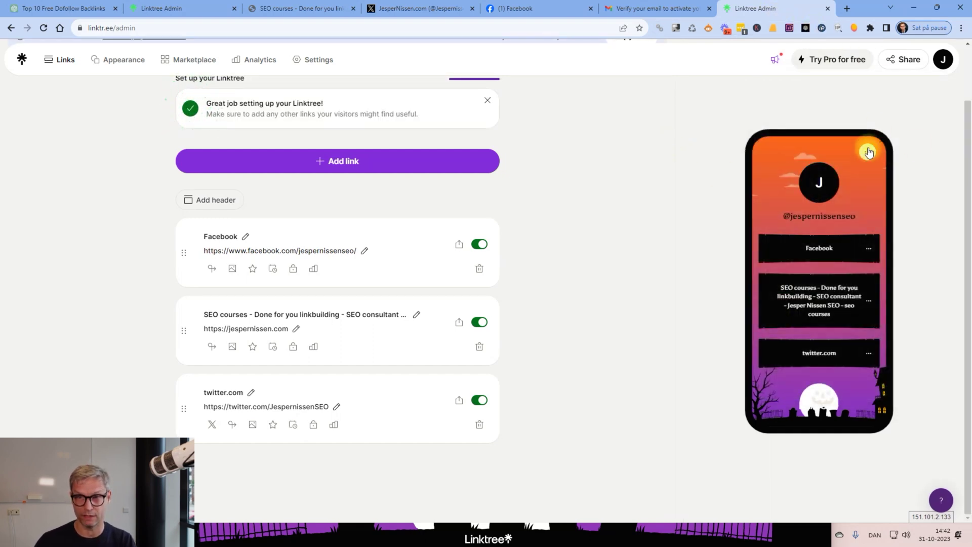
left_click(905, 59)
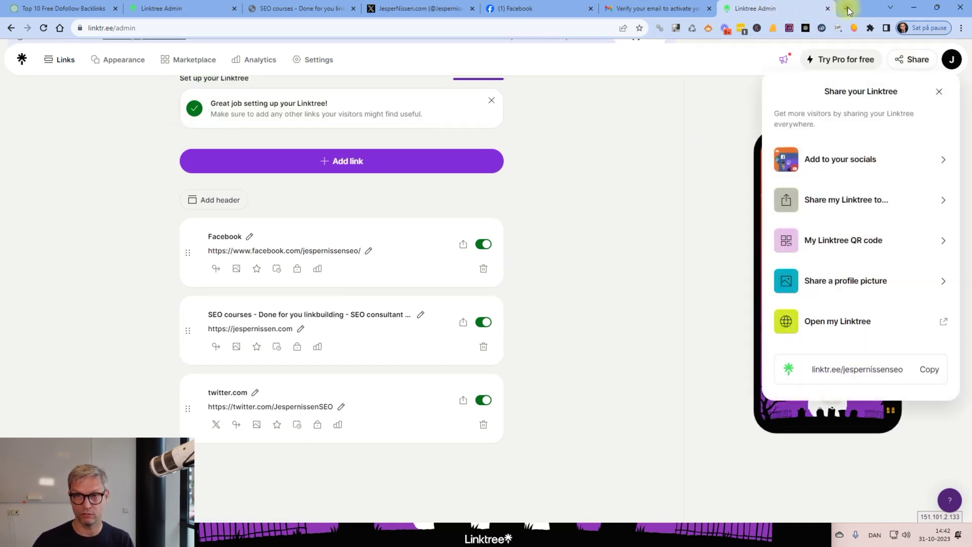
left_click(847, 9)
type("https://linktr.ee/jespernissenseo")
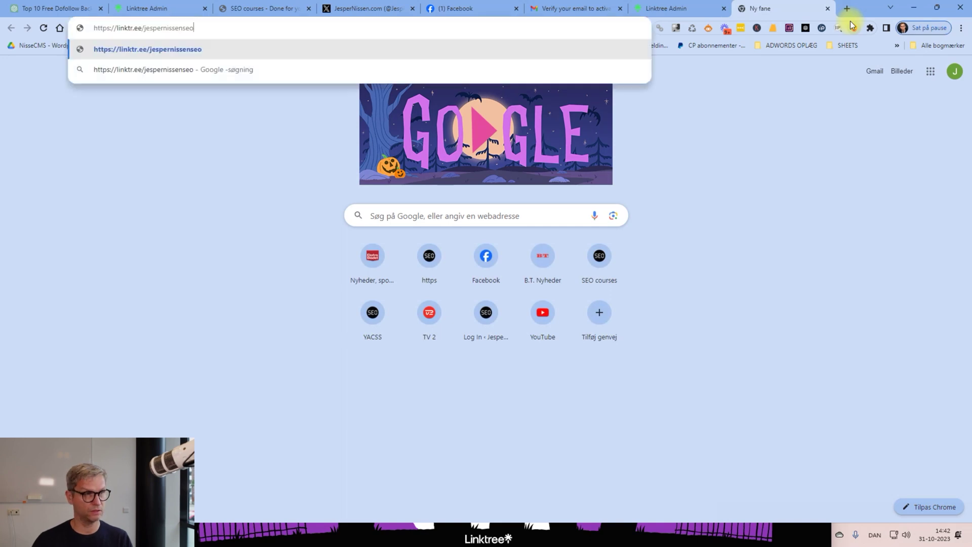
key("Return")
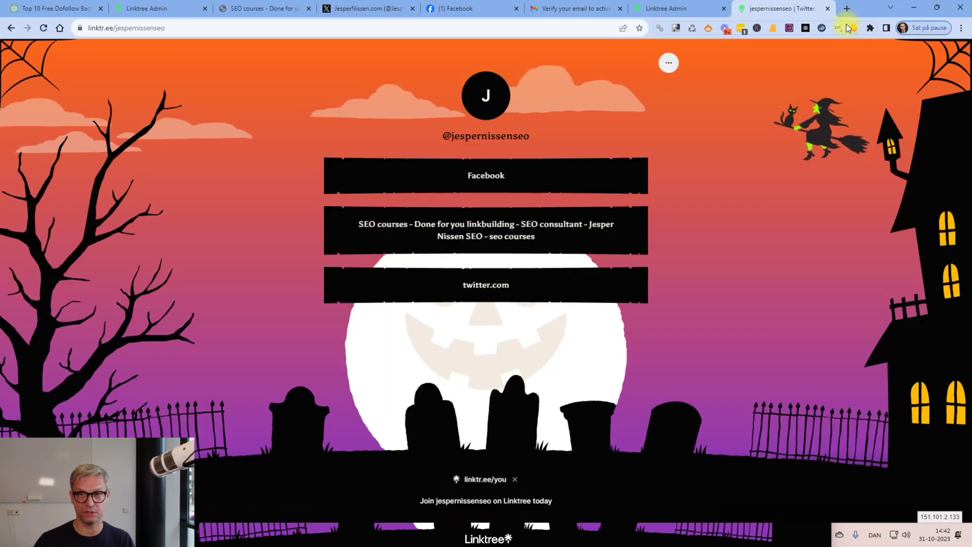
left_click(853, 28)
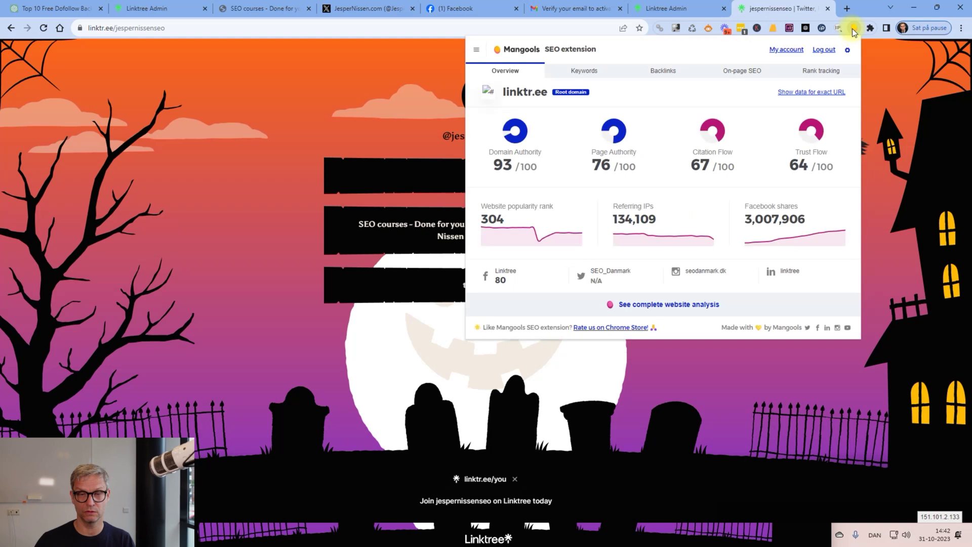
left_click(817, 96)
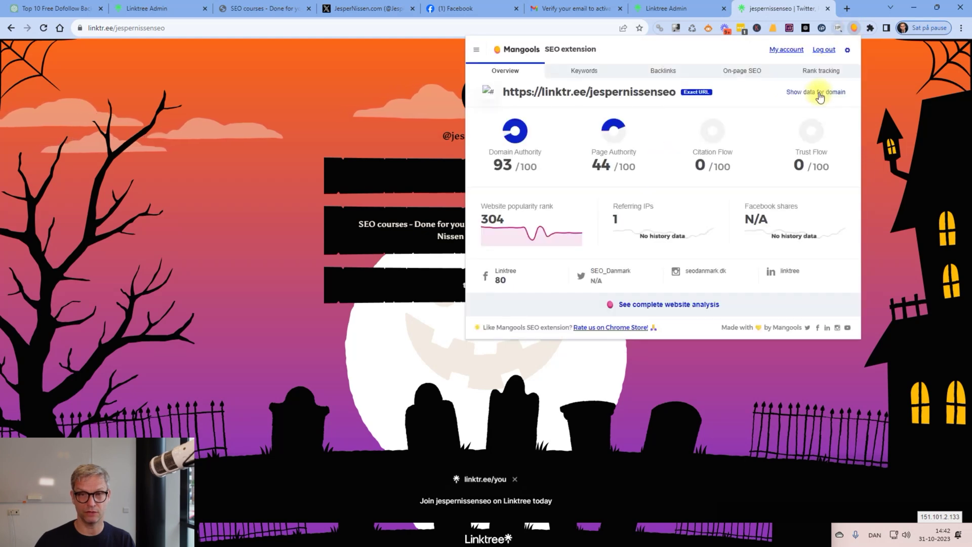
left_click_drag(488, 167, 512, 166)
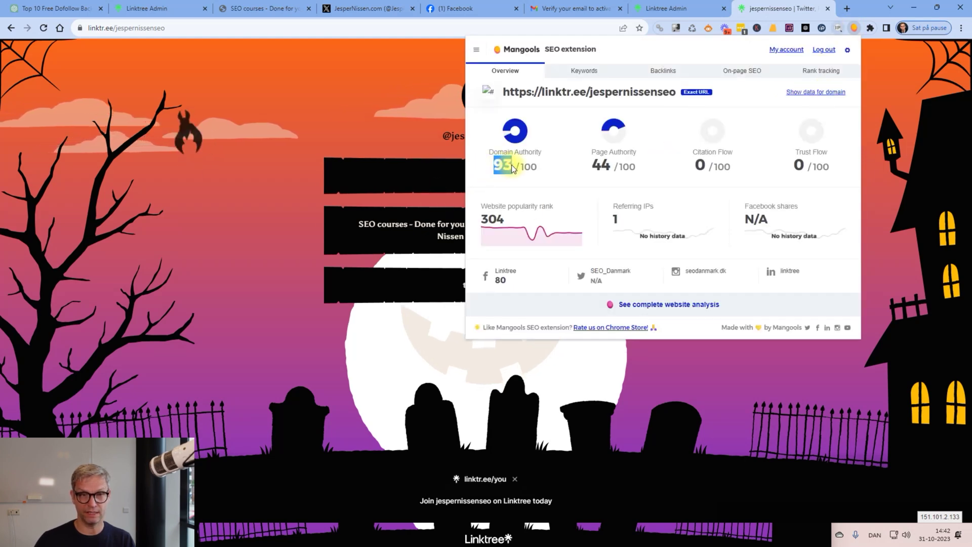
left_click_drag(593, 167, 604, 167)
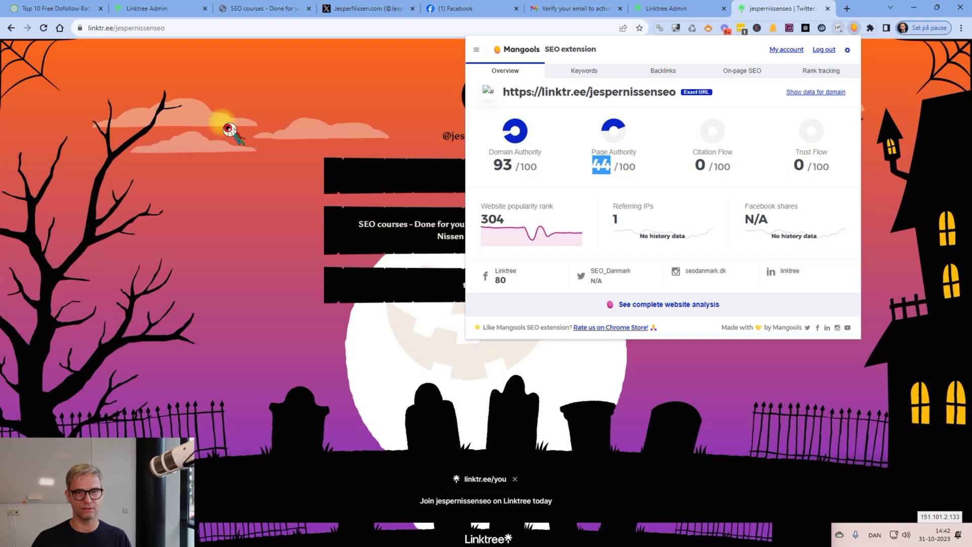
left_click(263, 142)
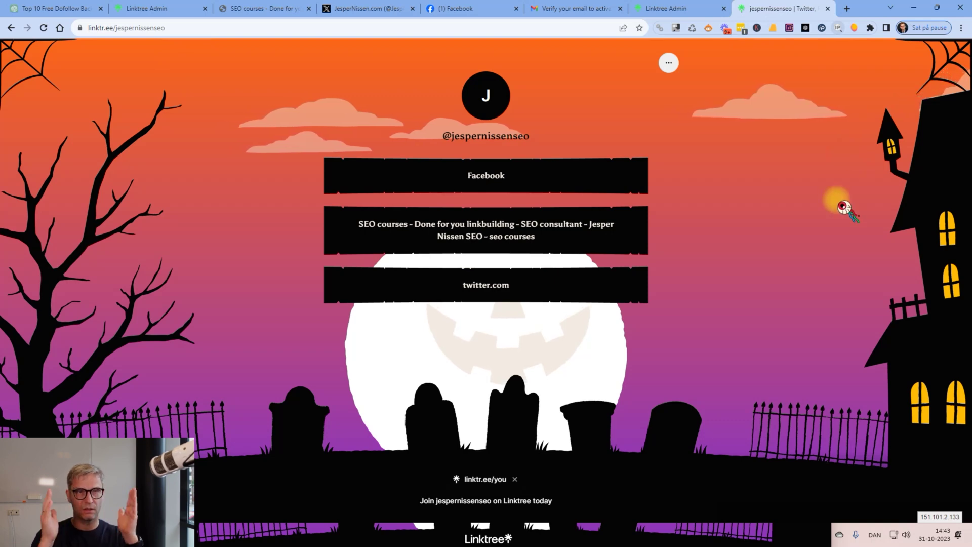
left_click(263, 24)
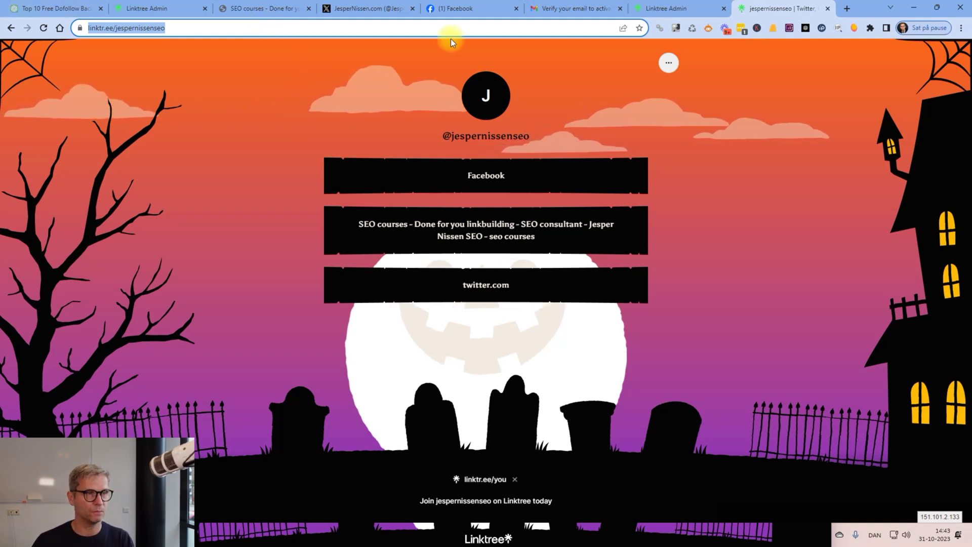
left_click(319, 33)
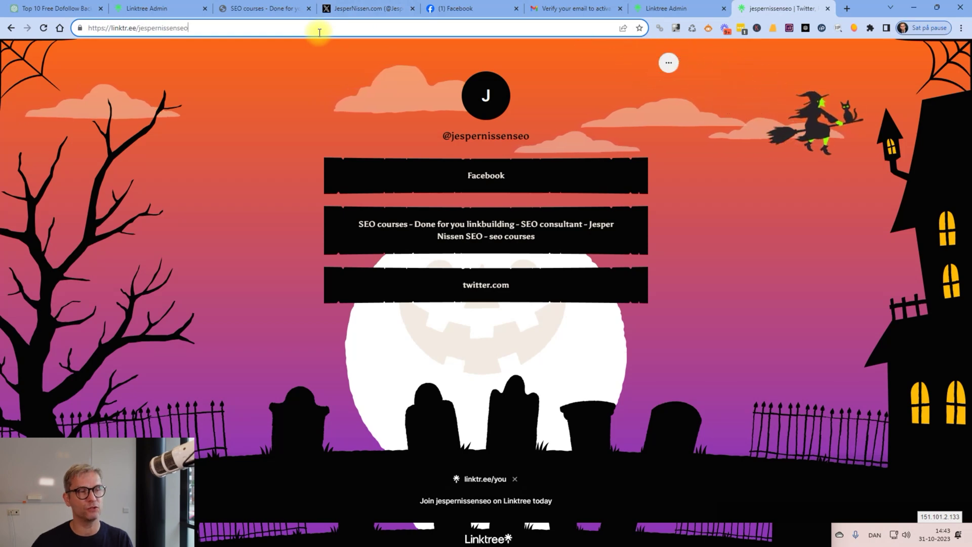